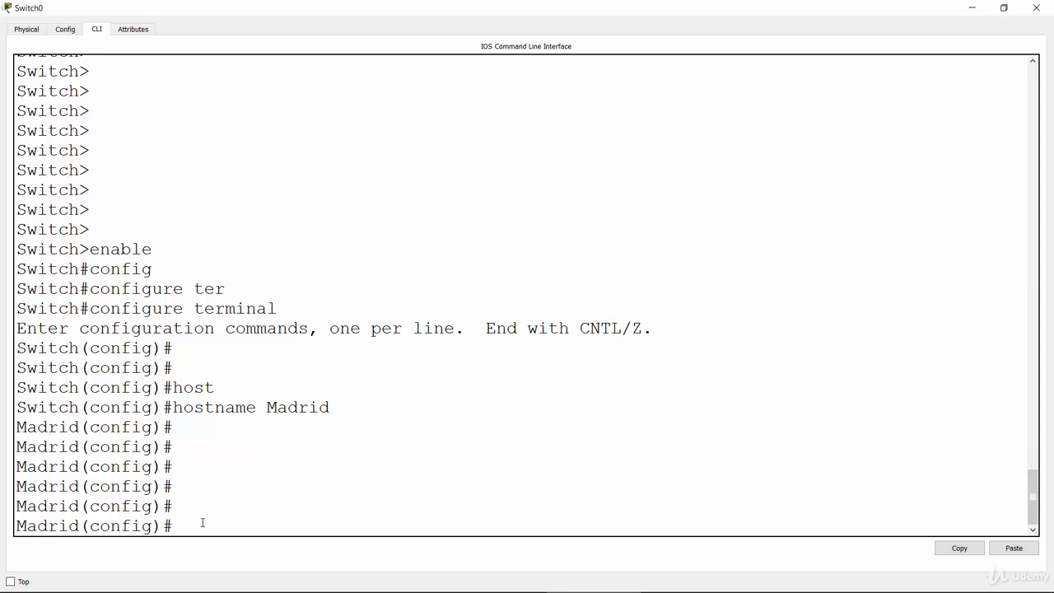
Set the switch's IP domain name to networkel in global configuration mode.
{"action": "type", "text": "ip d"}
{"action": "type", "text": "omain-"}
{"action": "type", "text": "n"}
{"action": "key", "text": "Tab"}
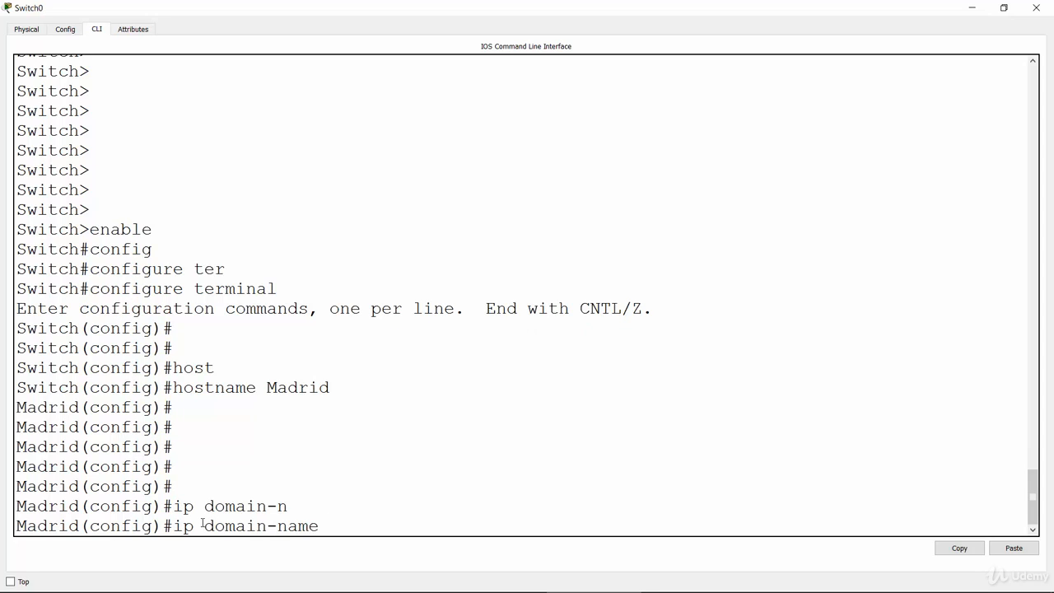
{"action": "type", "text": "networkel"}
{"action": "key", "text": "Return"}
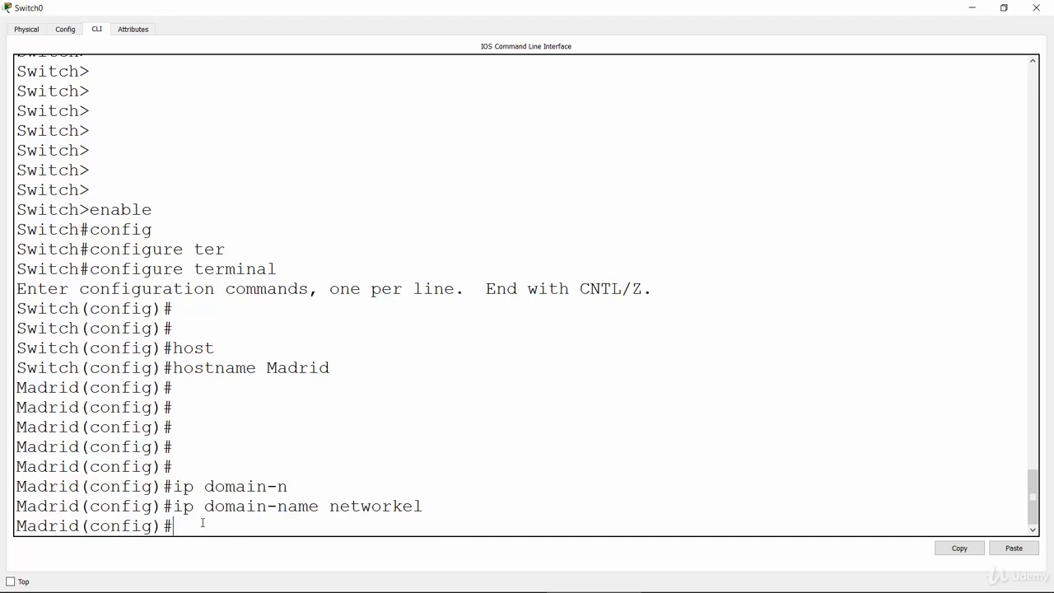
{"action": "left_click_drag", "start_coordinate": [174, 506], "coordinate": [428, 512]}
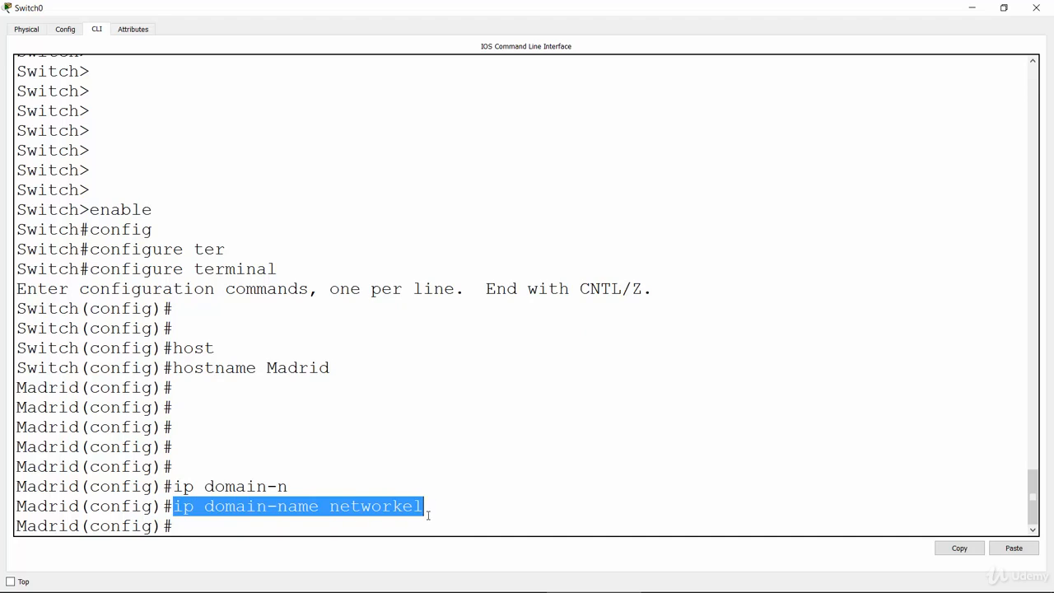
{"action": "left_click", "coordinate": [387, 527]}
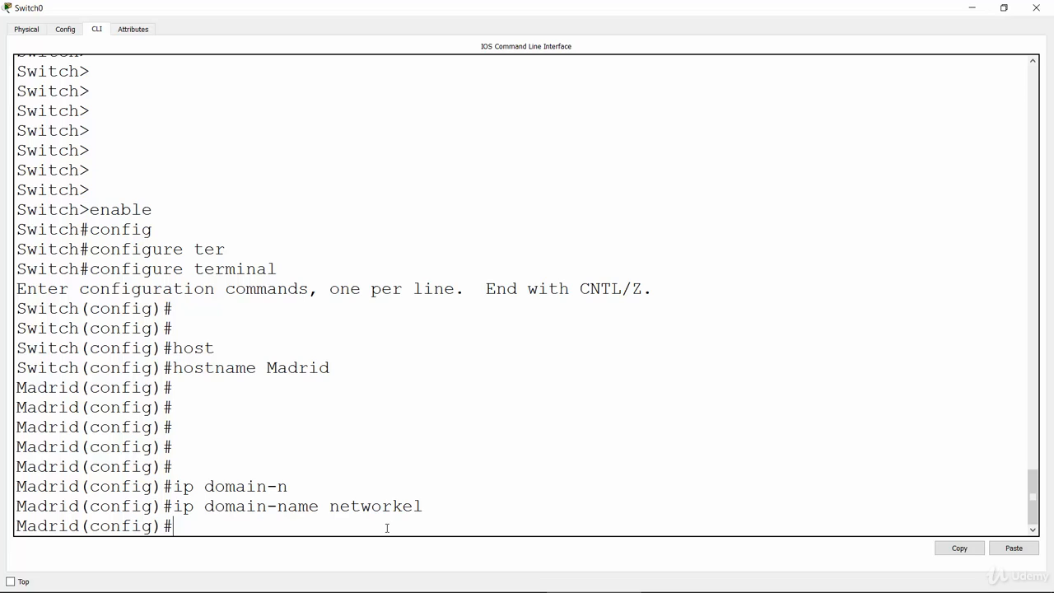
Start a crypto command and list the keywords it accepts through the built-in help.
{"action": "type", "text": "cryp"}
{"action": "key", "text": "Tab"}
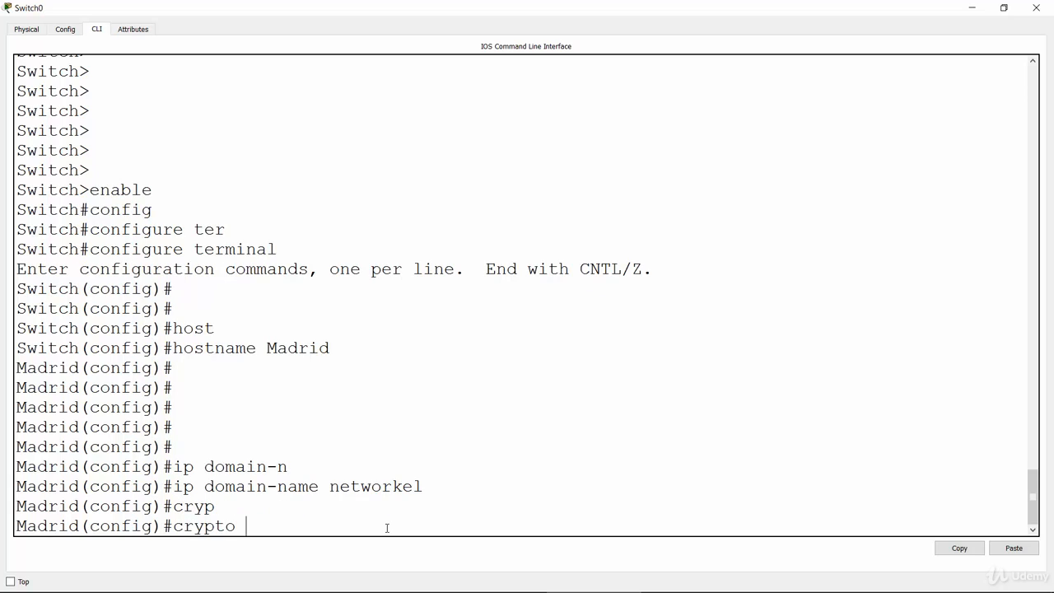
{"action": "type", "text": "genera"}
{"action": "key", "text": "Tab"}
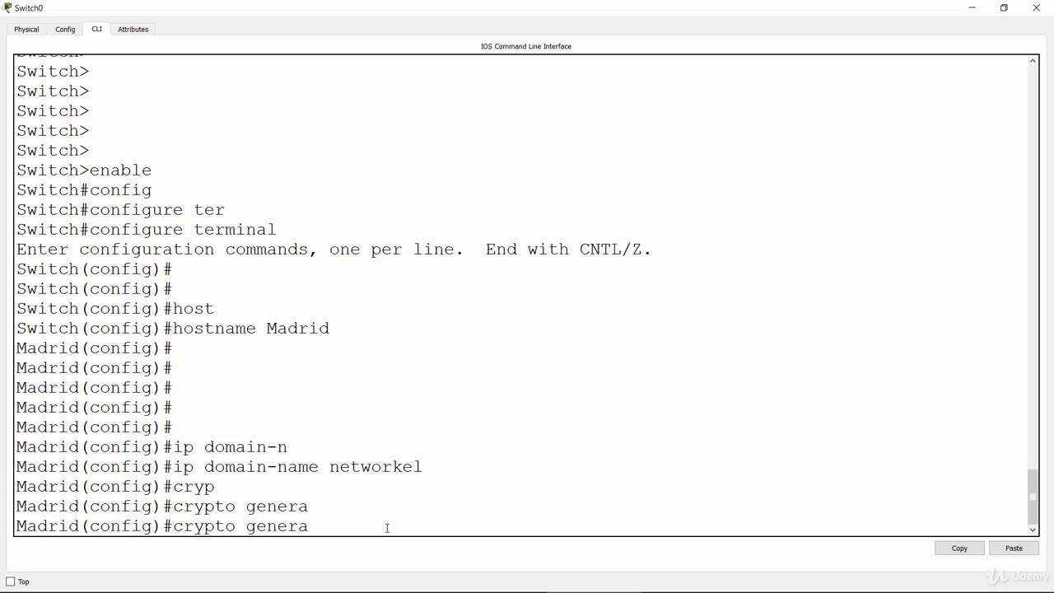
{"action": "key", "text": "BackSpace"}
{"action": "key", "text": "BackSpace"}
{"action": "key", "text": "BackSpace"}
{"action": "key", "text": "BackSpace"}
{"action": "key", "text": "BackSpace"}
{"action": "key", "text": "BackSpace"}
{"action": "type", "text": "?ke"}
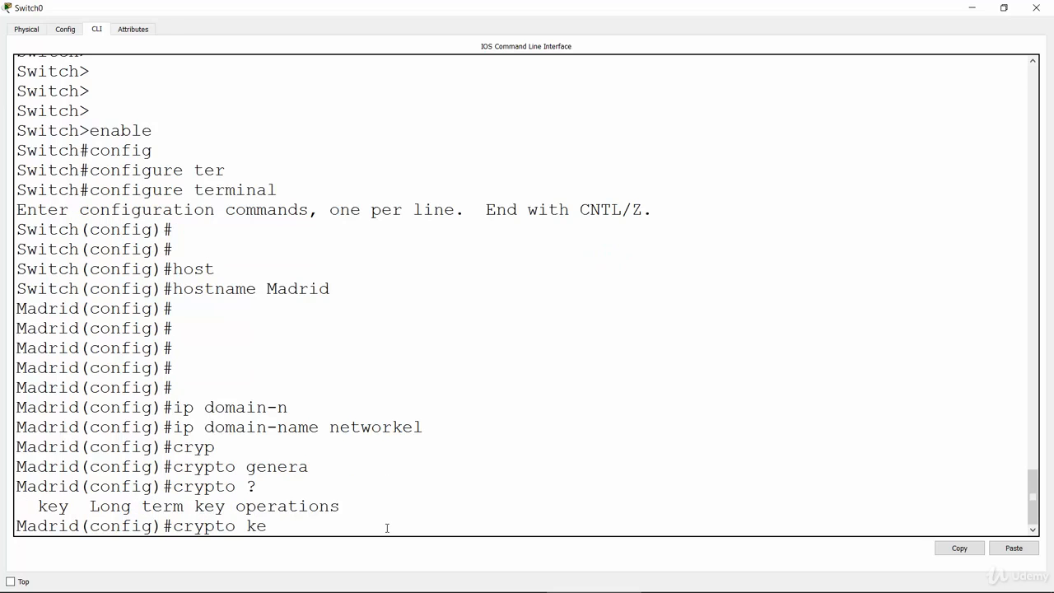
Extend the command to crypto key and list its available options.
{"action": "key", "text": "Tab"}
{"action": "type", "text": "?"}
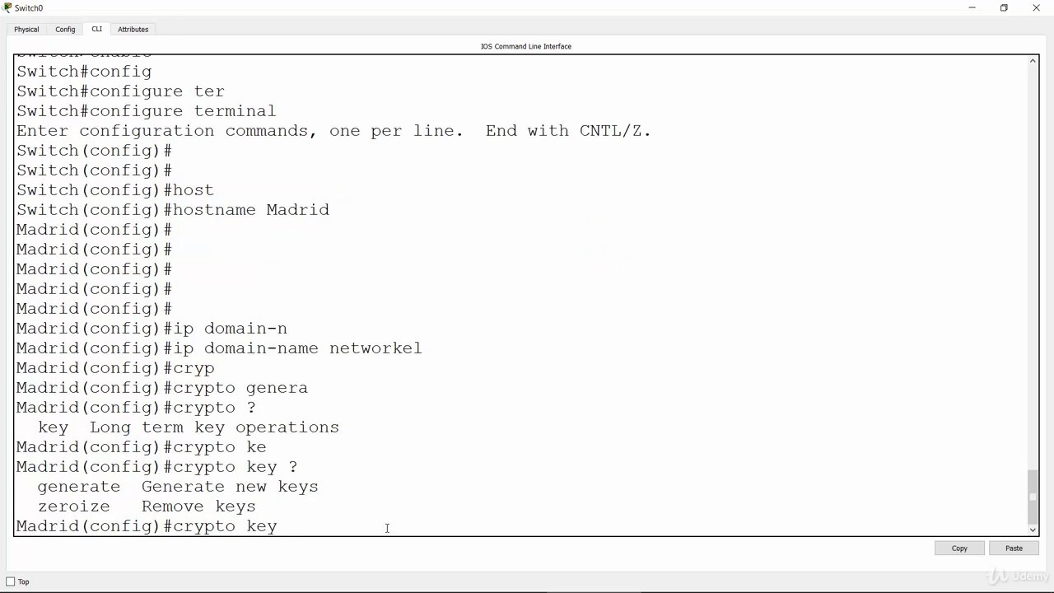
{"action": "key", "text": "BackSpace"}
{"action": "key", "text": "BackSpace"}
{"action": "type", "text": "y"}
{"action": "type", "text": "?"}
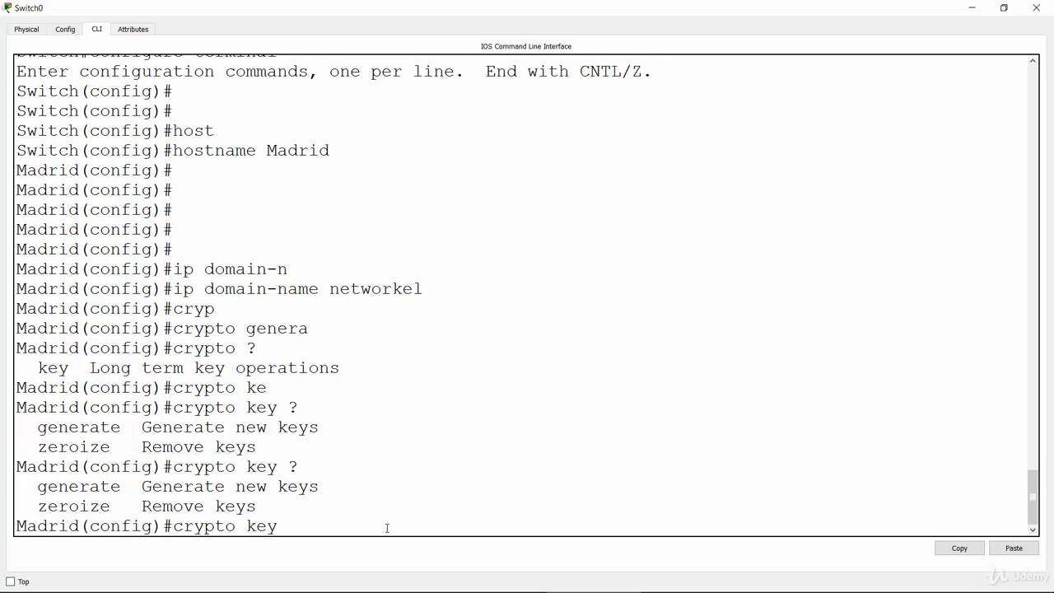
{"action": "type", "text": "gener"}
Complete the command as crypto key generate rsa, listing the available options after generate and after rsa.
{"action": "key", "text": "Tab"}
{"action": "type", "text": "?"}
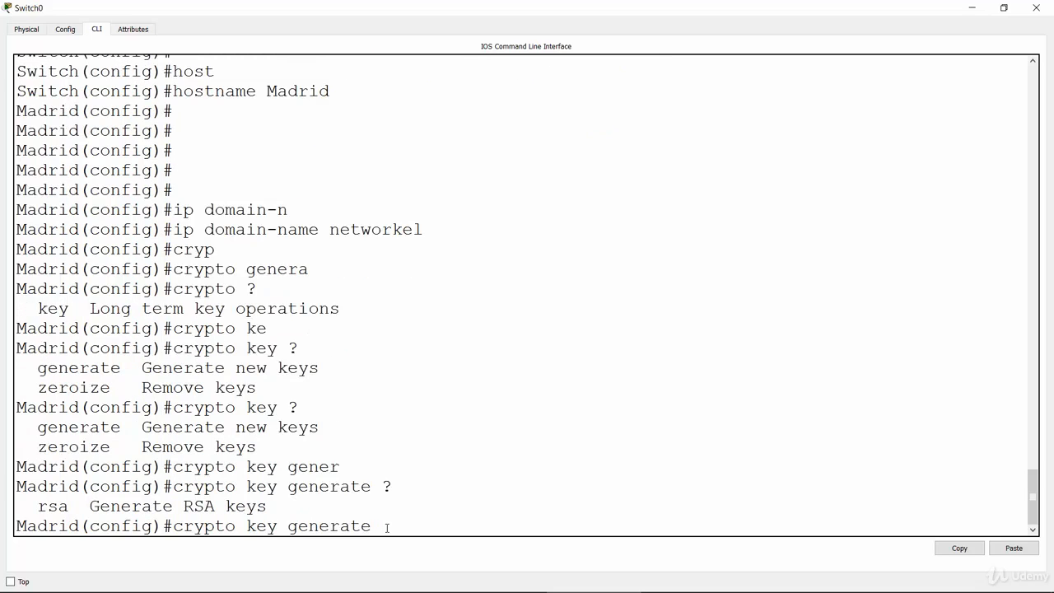
{"action": "type", "text": "rsa"}
{"action": "key", "text": "Tab"}
{"action": "type", "text": "?"}
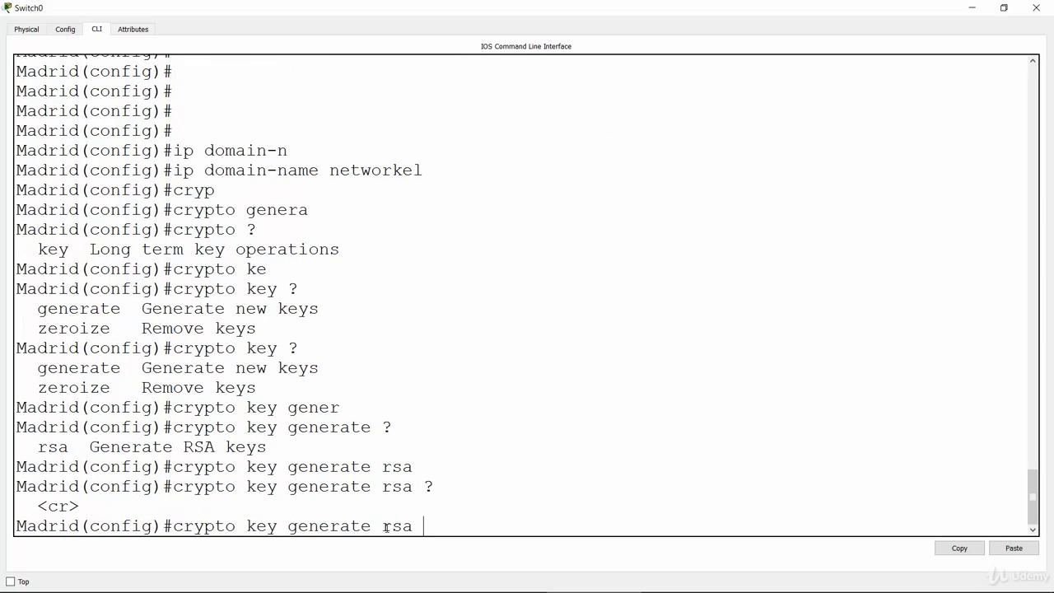
{"action": "type", "text": "genera"}
Try to run crypto key generate rsa with the general-keys option.
{"action": "key", "text": "Tab"}
{"action": "type", "text": "l-keys"}
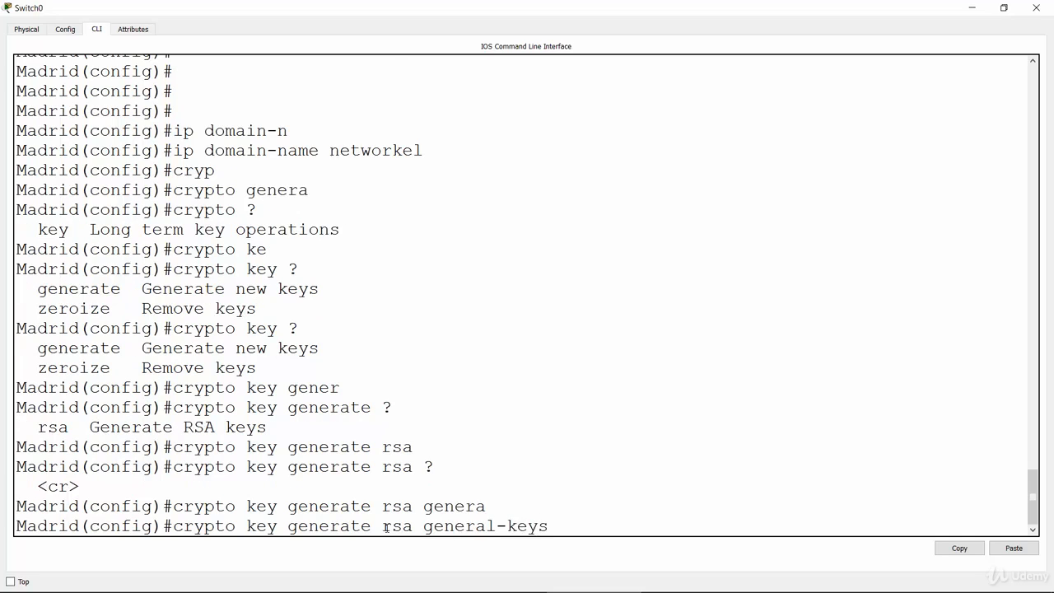
{"action": "key", "text": "Return"}
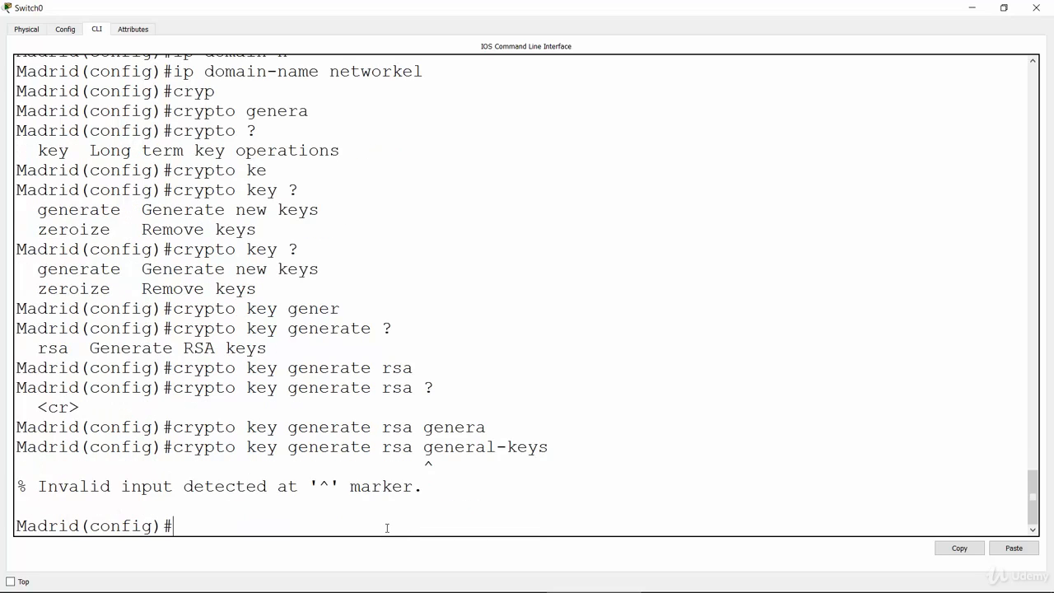
Recall the last command, remove the general-keys option and run crypto key generate rsa.
{"action": "key", "text": "Up"}
{"action": "key", "text": "BackSpace"}
{"action": "key", "text": "BackSpace"}
{"action": "key", "text": "BackSpace"}
{"action": "key", "text": "BackSpace"}
{"action": "key", "text": "BackSpace"}
{"action": "key", "text": "BackSpace"}
{"action": "key", "text": "BackSpace"}
{"action": "key", "text": "BackSpace"}
{"action": "key", "text": "BackSpace"}
{"action": "key", "text": "BackSpace"}
{"action": "key", "text": "BackSpace"}
{"action": "key", "text": "BackSpace"}
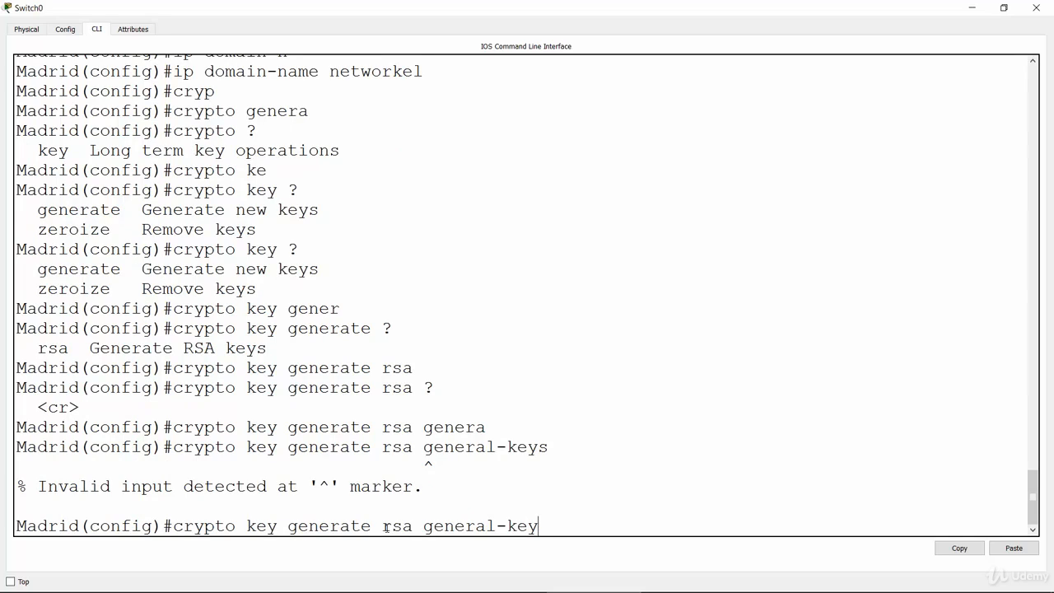
{"action": "key", "text": "BackSpace"}
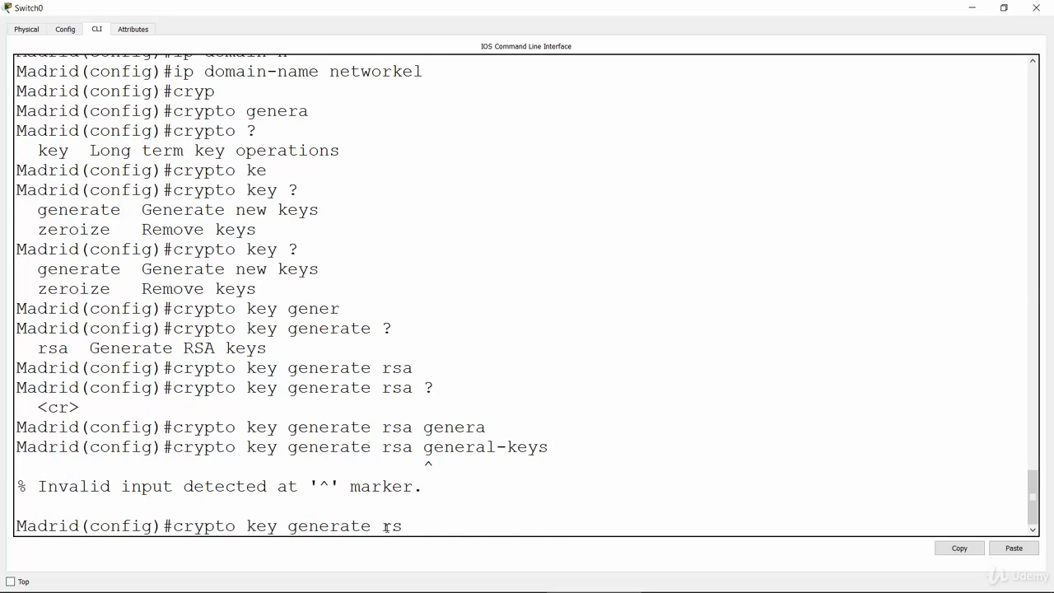
{"action": "type", "text": "a"}
{"action": "key", "text": "Return"}
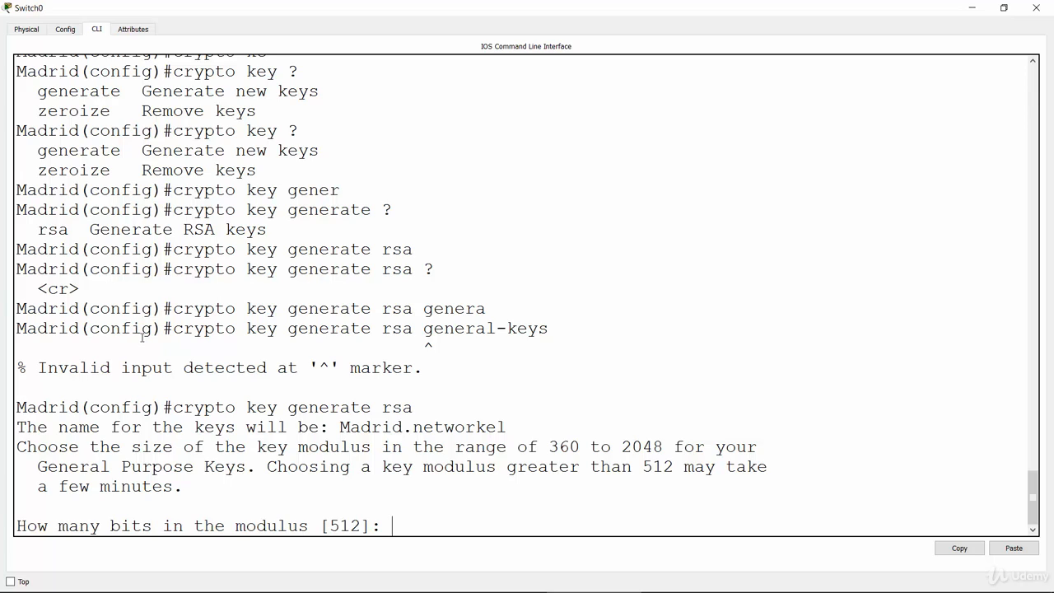
Answer the modulus size prompt with 1024 bits to generate the RSA keys.
{"action": "left_click_drag", "start_coordinate": [173, 329], "coordinate": [340, 309]}
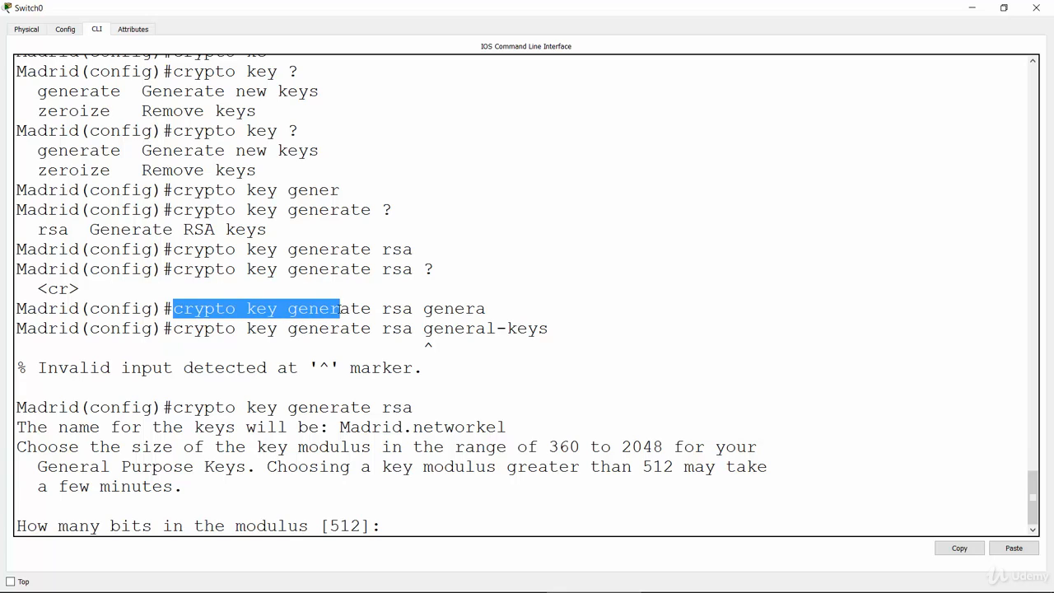
{"action": "left_click", "coordinate": [257, 309]}
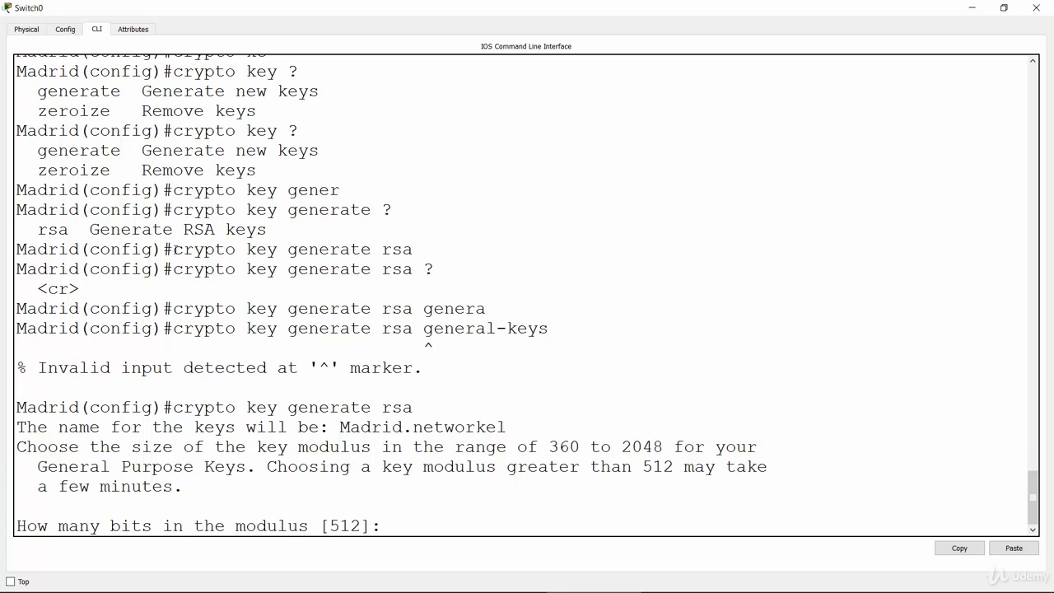
{"action": "left_click_drag", "start_coordinate": [173, 249], "coordinate": [424, 252]}
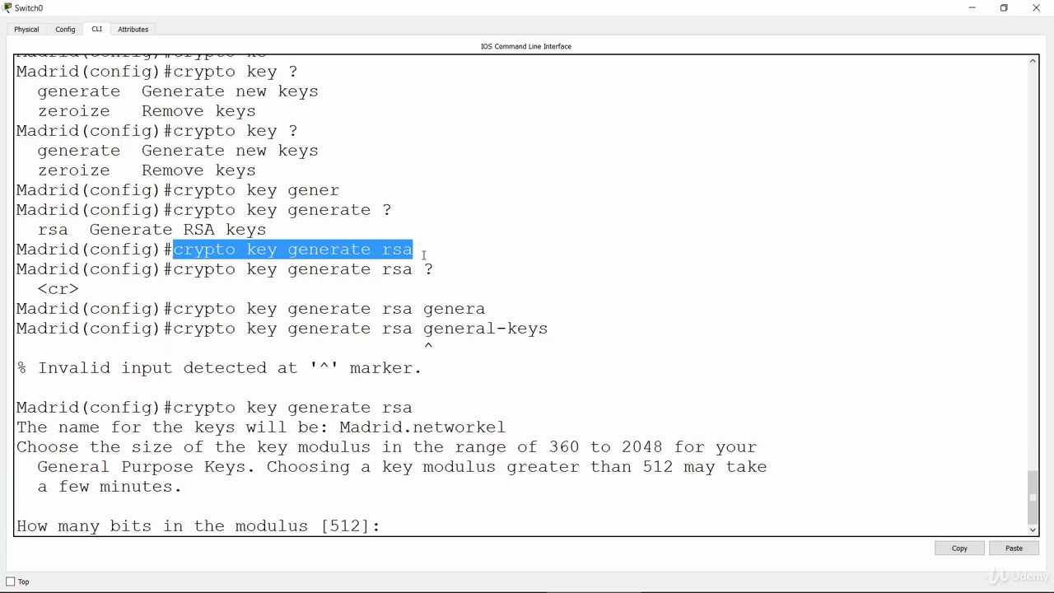
{"action": "left_click", "coordinate": [418, 413]}
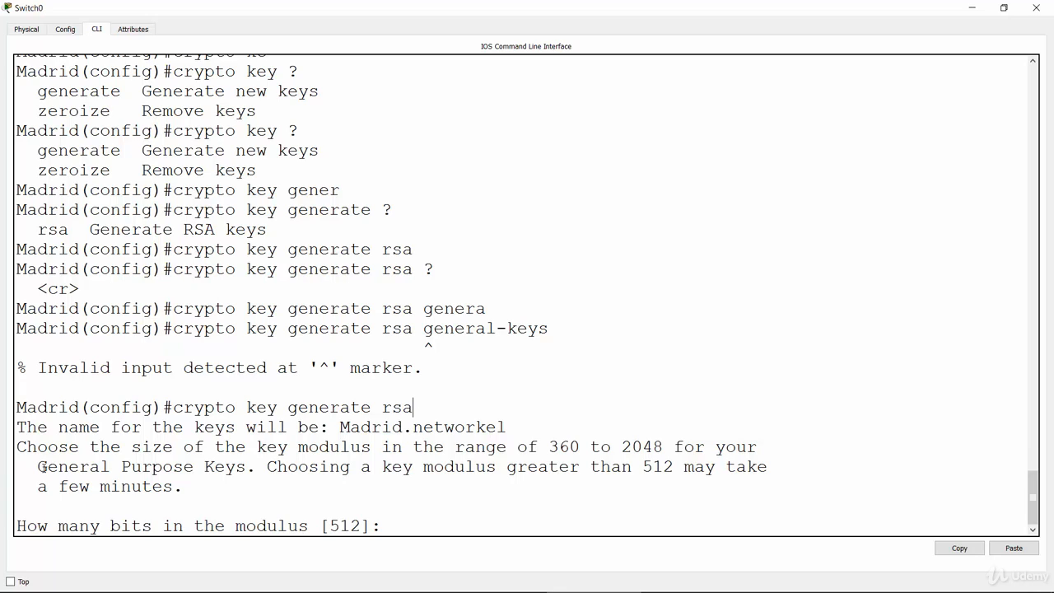
{"action": "left_click_drag", "start_coordinate": [18, 528], "coordinate": [322, 527]}
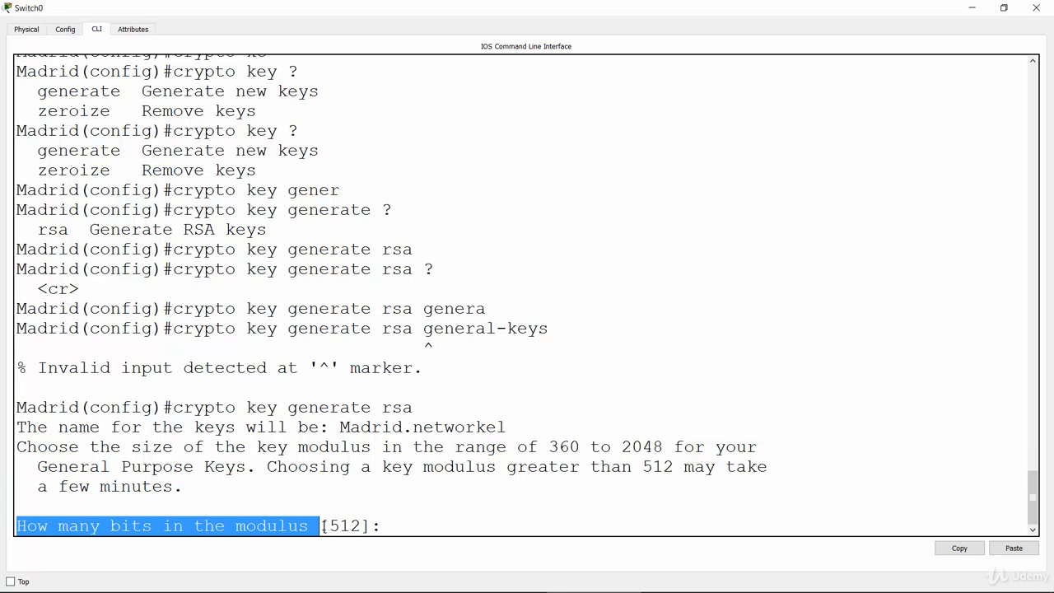
{"action": "left_click", "coordinate": [384, 525]}
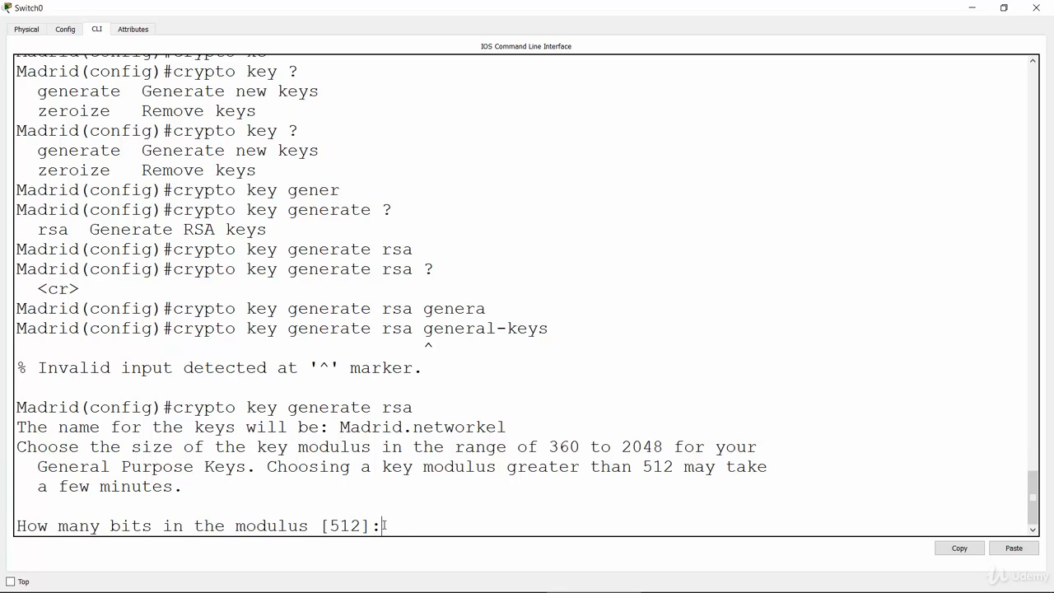
{"action": "type", "text": "1024"}
{"action": "key", "text": "Return"}
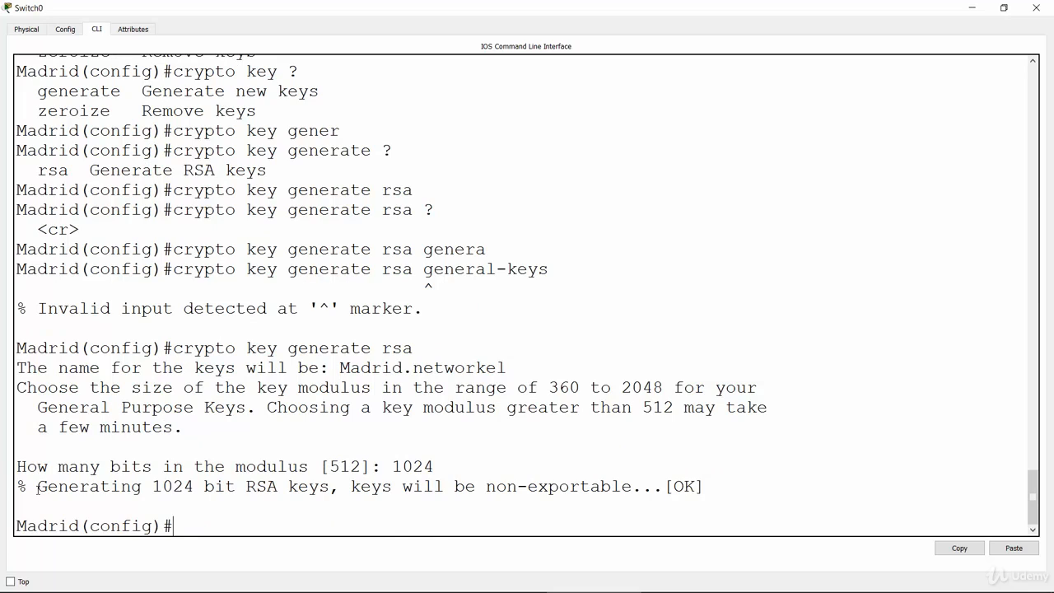
{"action": "left_click_drag", "start_coordinate": [38, 488], "coordinate": [330, 488]}
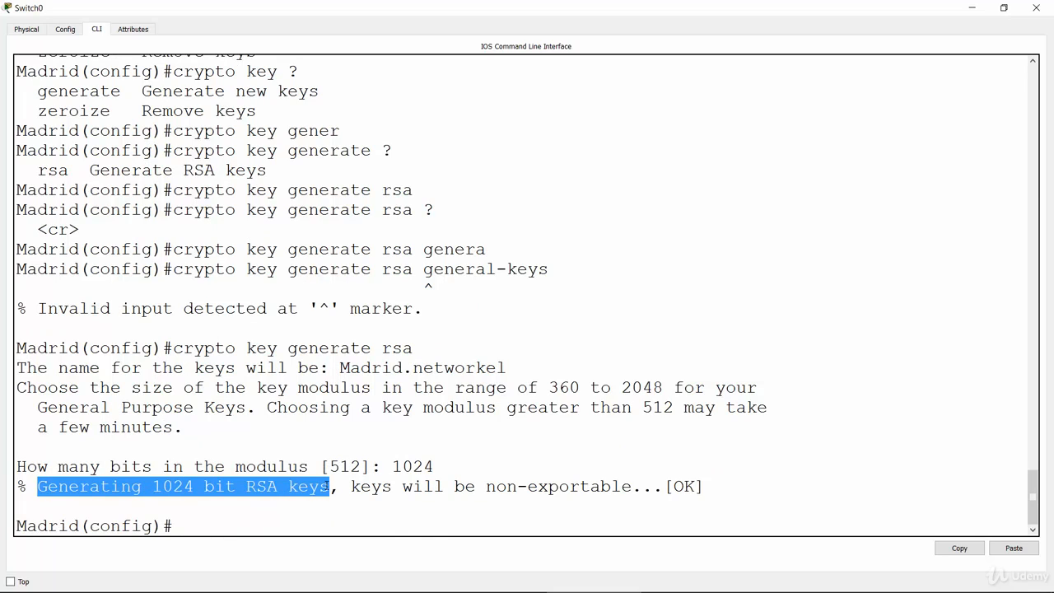
{"action": "left_click", "coordinate": [199, 532]}
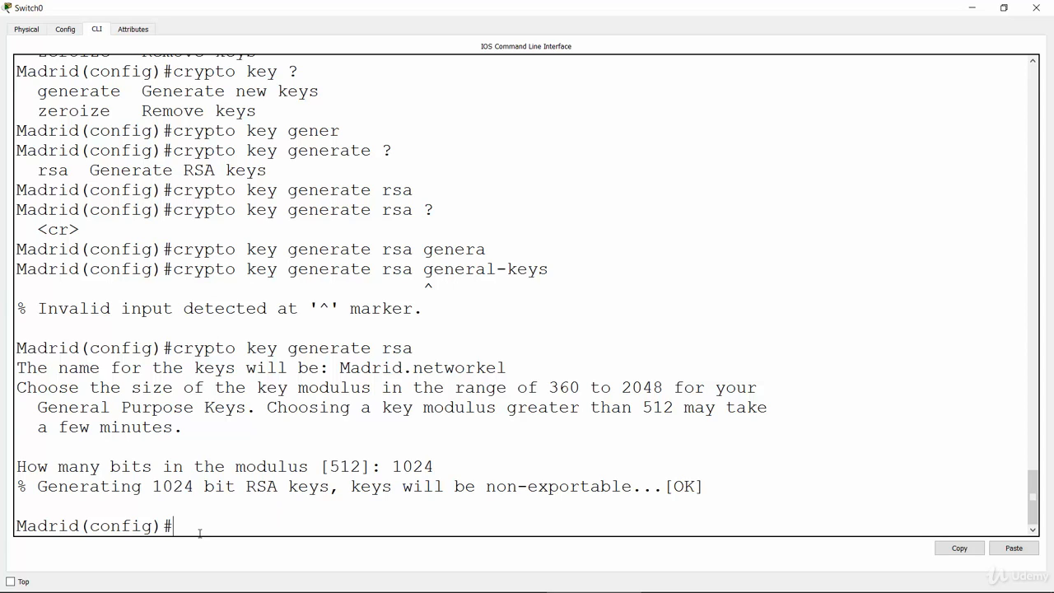
Create a local user account for remote login, entering the username and the account password.
{"action": "type", "text": "username"}
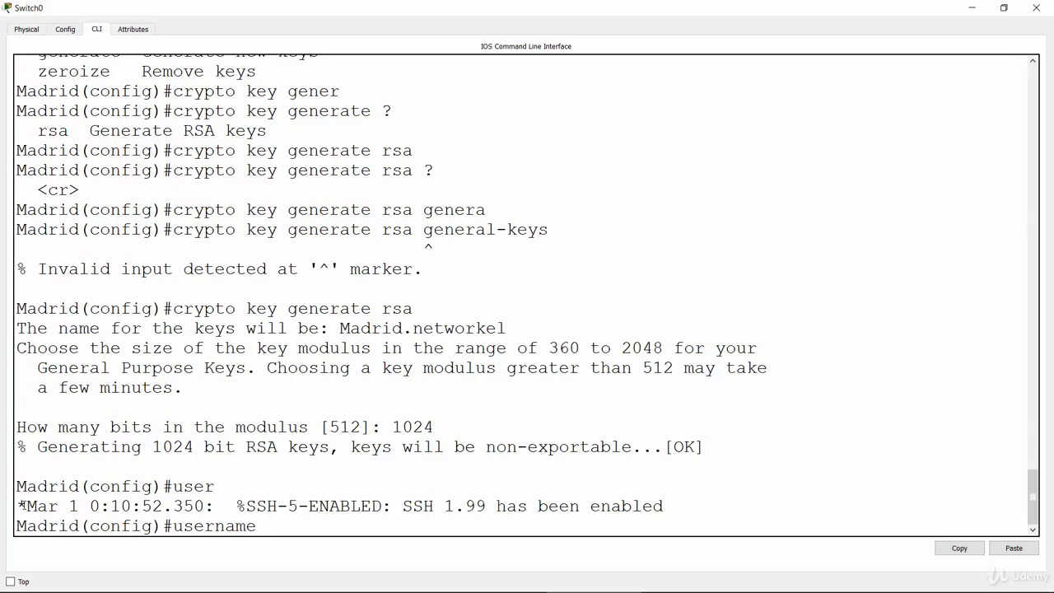
{"action": "left_click_drag", "start_coordinate": [20, 504], "coordinate": [674, 506]}
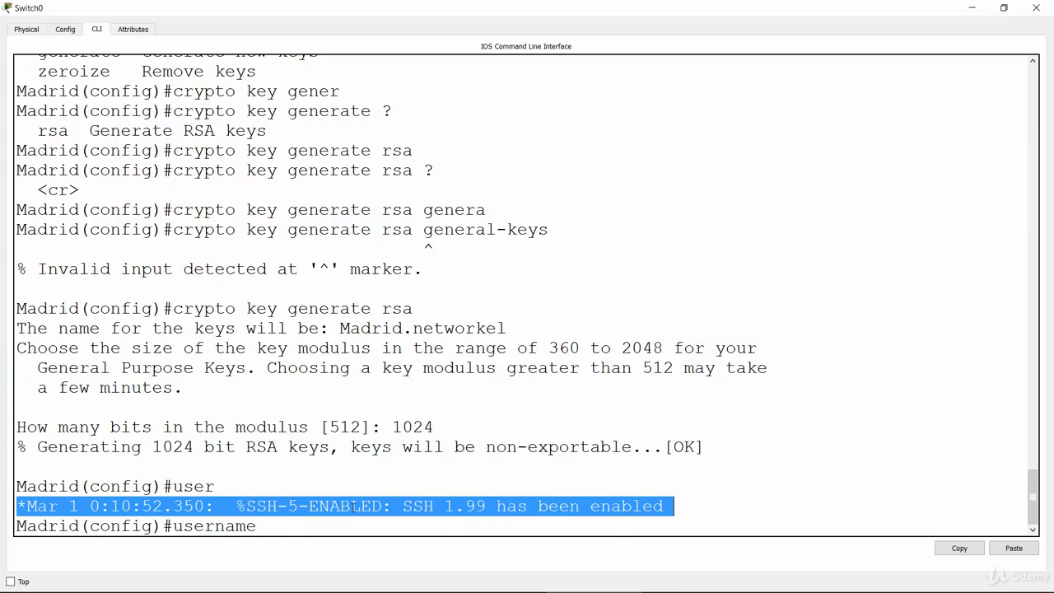
{"action": "left_click", "coordinate": [445, 517]}
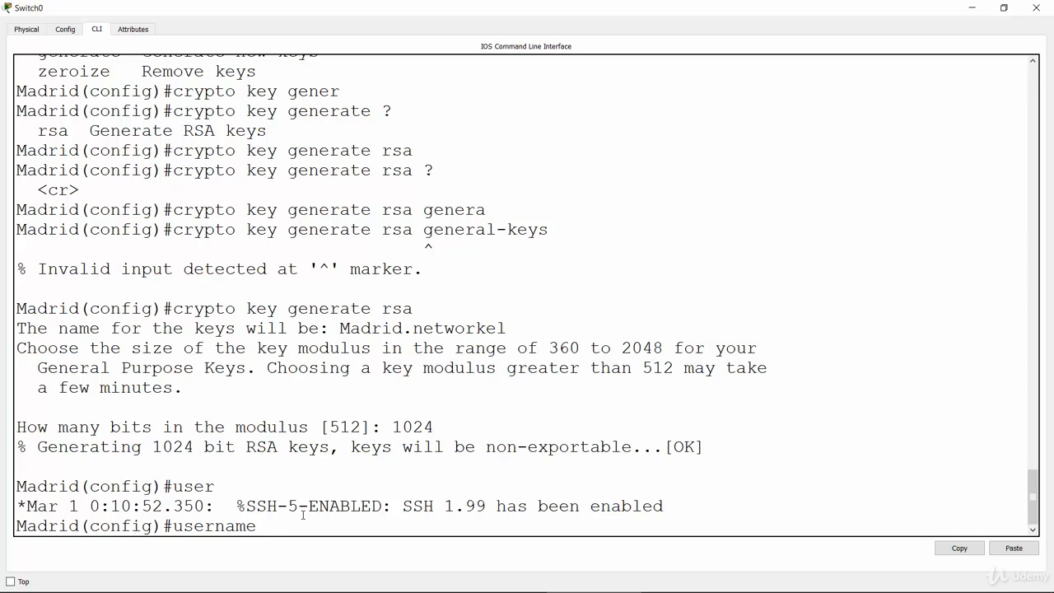
{"action": "type", "text": "brad pass"}
{"action": "key", "text": "Tab"}
{"action": "type", "text": "remote123"}
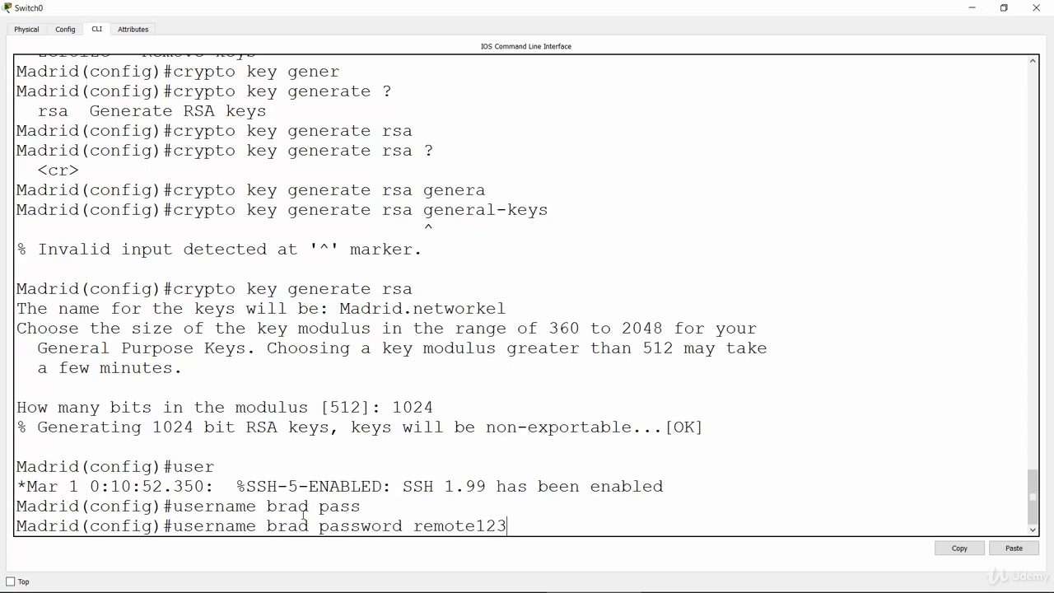
{"action": "key", "text": "Return"}
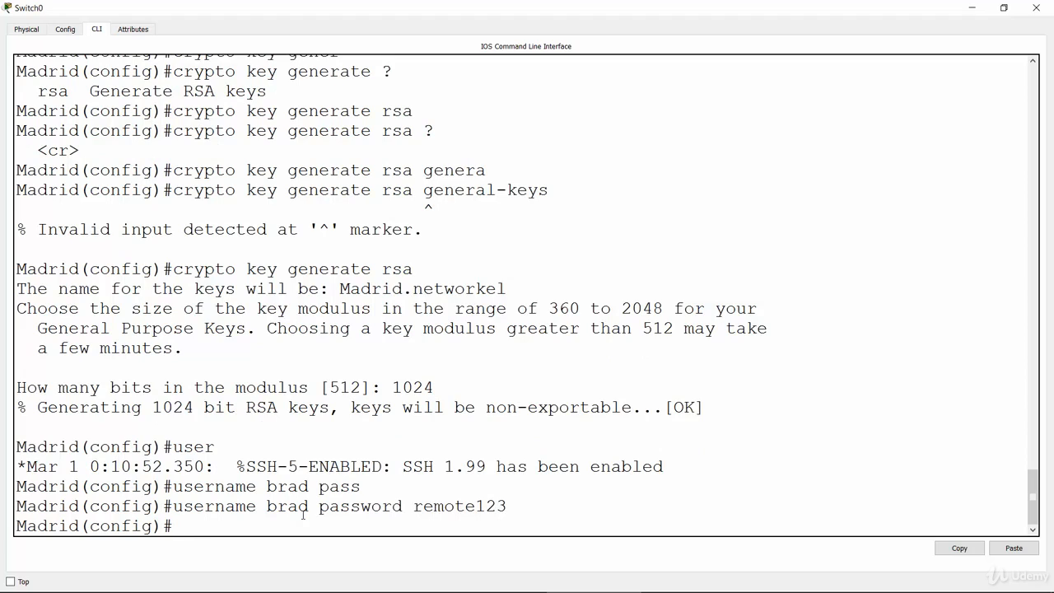
Enter line configuration mode for virtual terminal lines 0 to 15 (line vty 0 15).
{"action": "type", "text": "line vty"}
{"action": "type", "text": "0 15"}
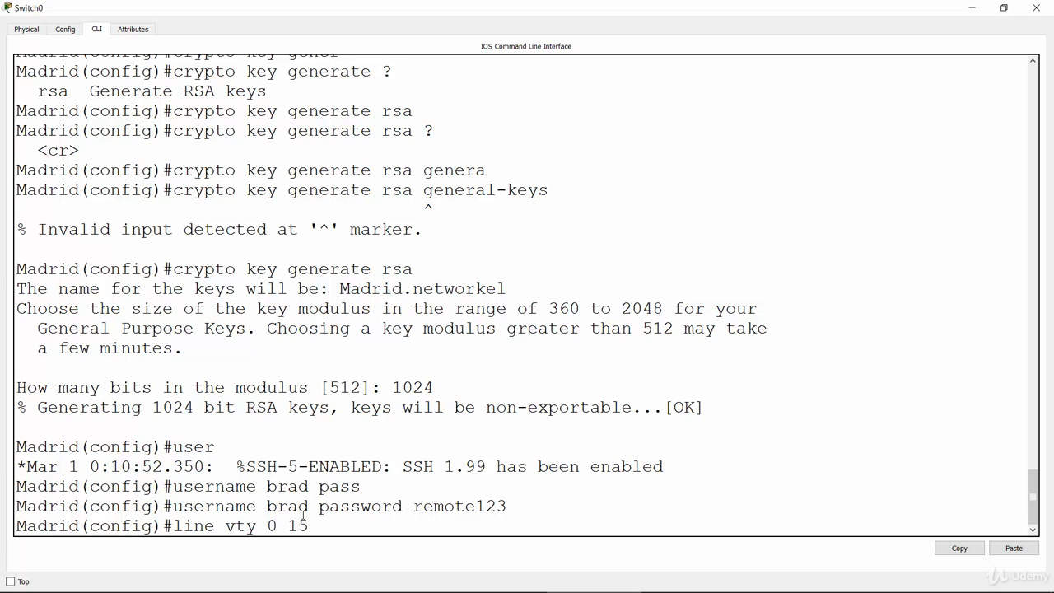
{"action": "key", "text": "Return"}
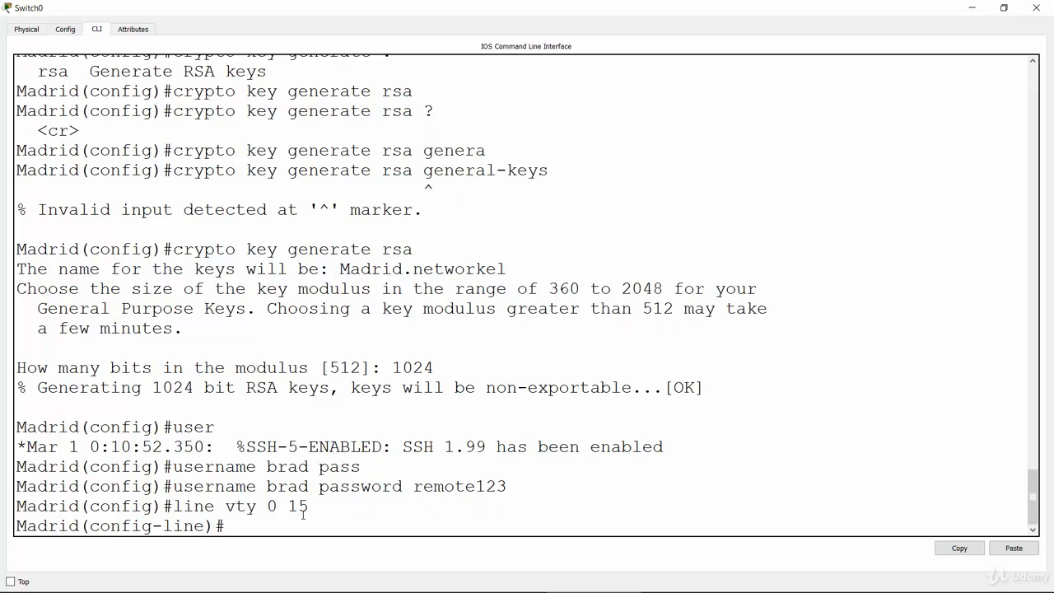
Restrict the VTY lines' inbound connections to SSH with transport input ssh.
{"action": "type", "text": "tra"}
{"action": "key", "text": "Tab"}
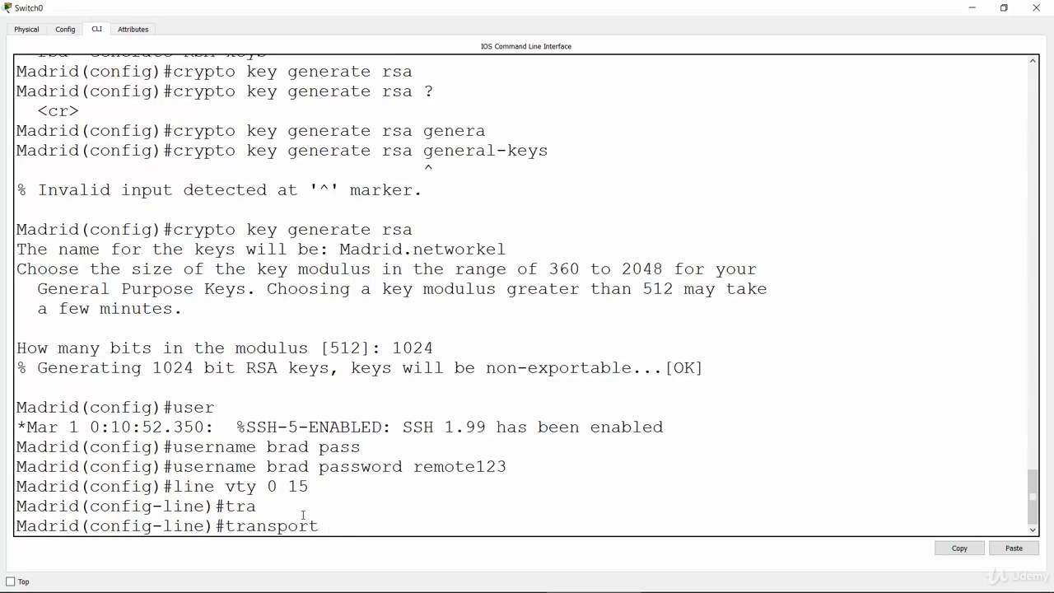
{"action": "type", "text": "inp"}
{"action": "key", "text": "Tab"}
{"action": "type", "text": "ssh"}
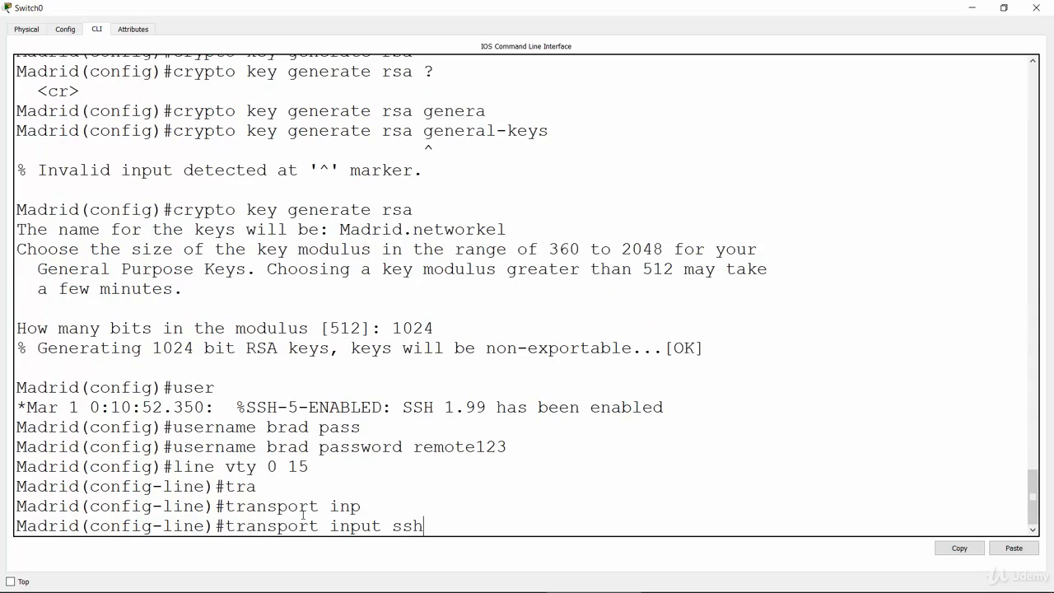
{"action": "key", "text": "Return"}
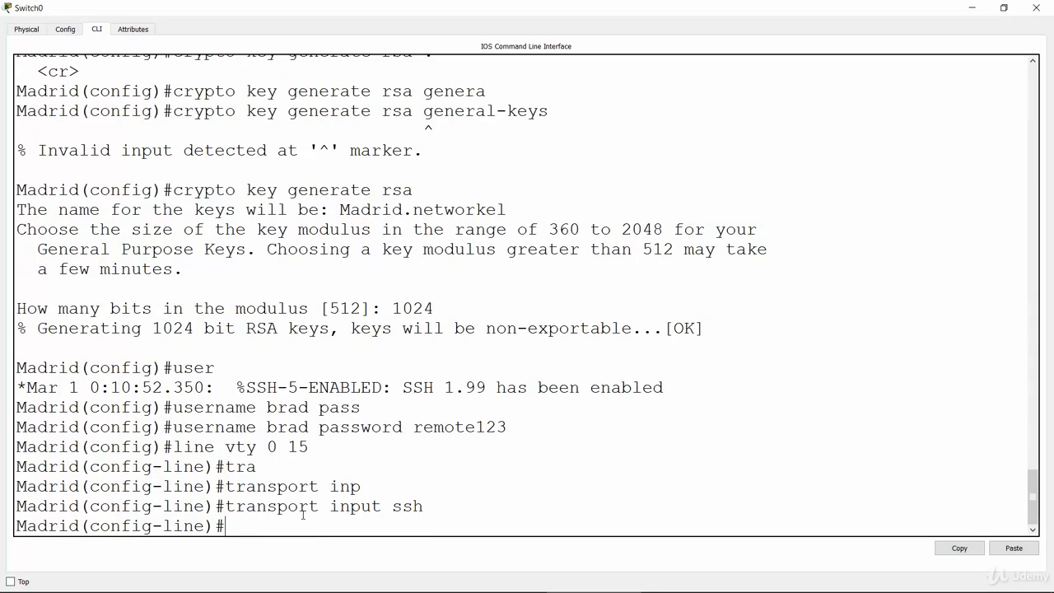
Make the Madrid switch's VTY lines authenticate against the local user database with login local.
{"action": "type", "text": "log"}
{"action": "key", "text": "Tab"}
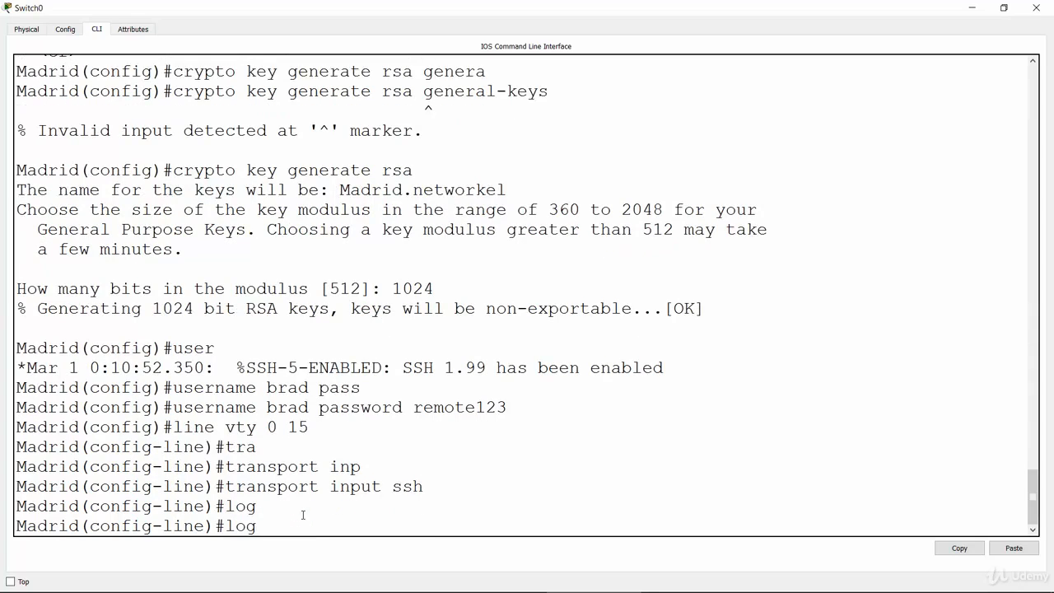
{"action": "type", "text": "in local"}
{"action": "key", "text": "Return"}
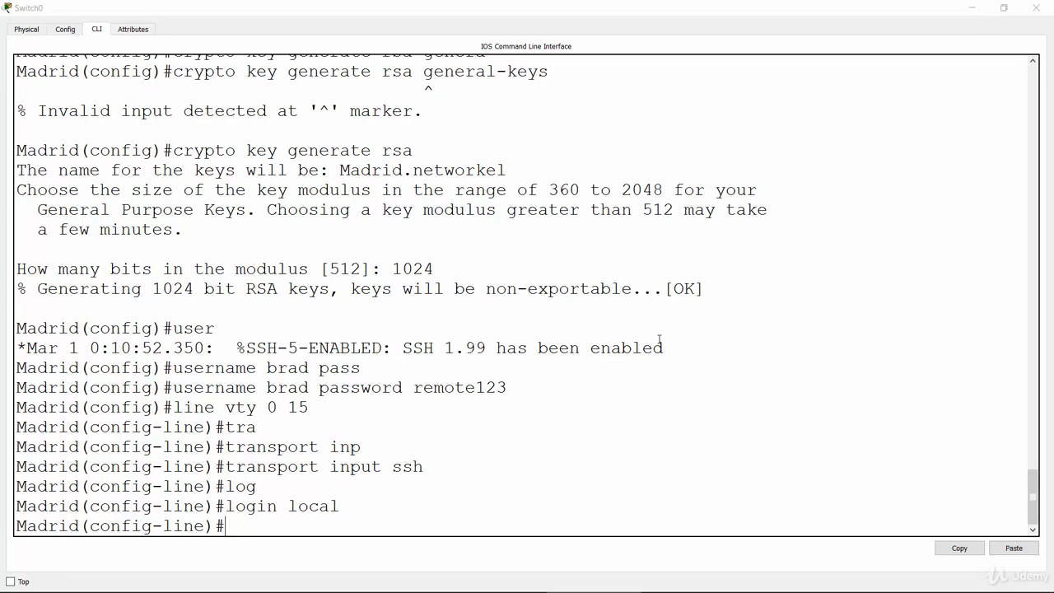
Switch to the Miami switch's command line, maximize its window and bring up fresh configuration prompts.
{"action": "key", "text": "alt+Tab"}
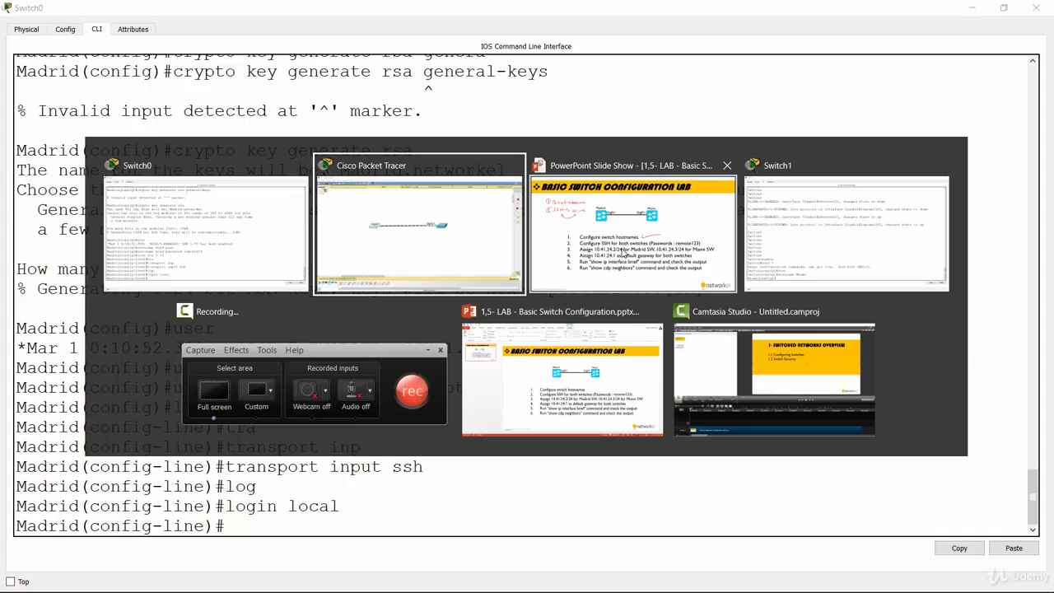
{"action": "left_click", "coordinate": [381, 231]}
{"action": "left_click", "coordinate": [635, 258]}
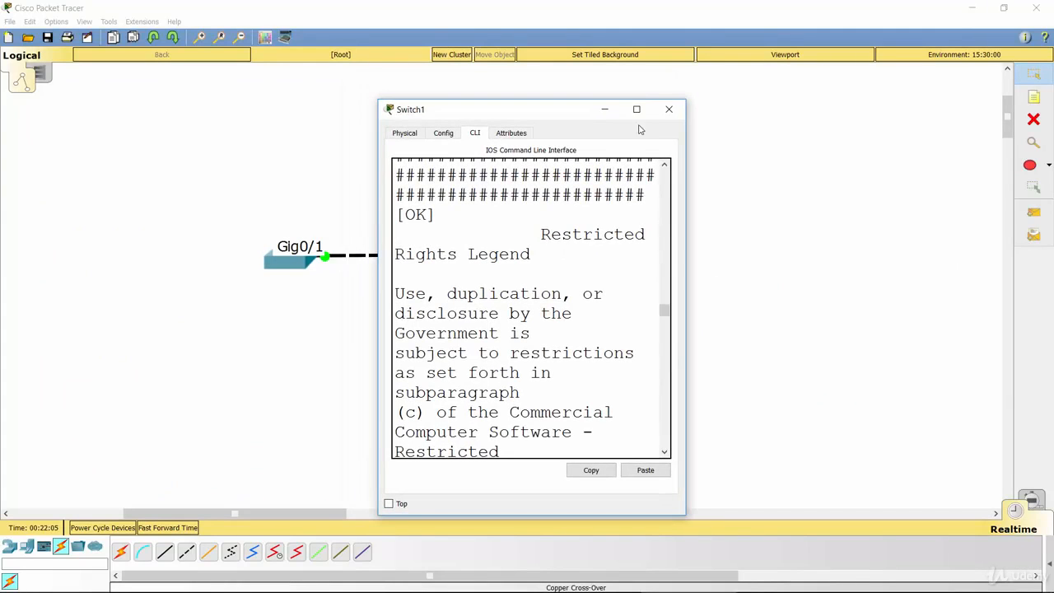
{"action": "left_click", "coordinate": [635, 109]}
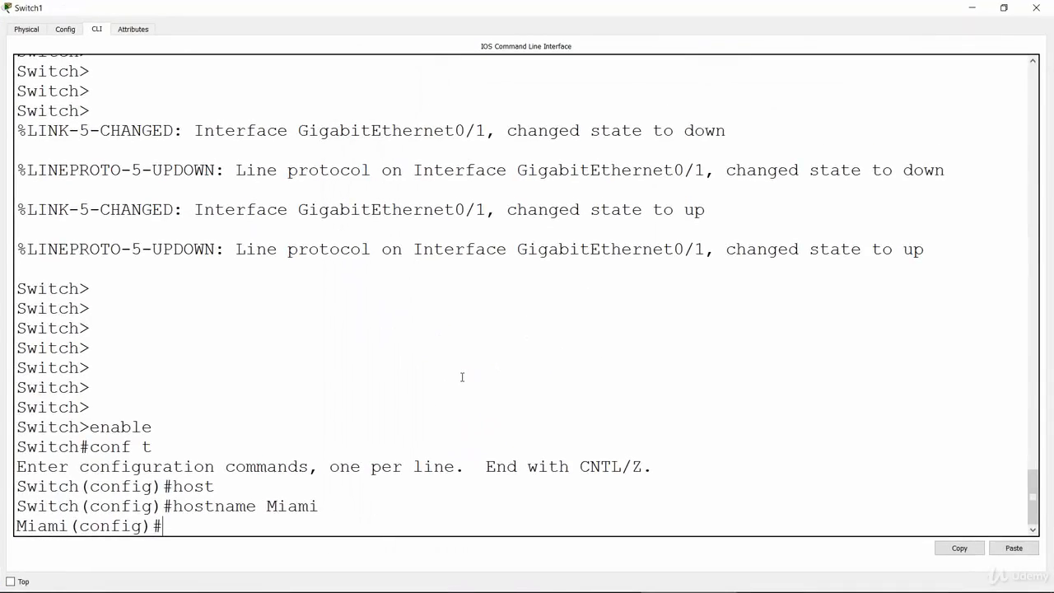
{"action": "key", "text": "Return"}
{"action": "key", "text": "Return"}
{"action": "key", "text": "Return"}
{"action": "key", "text": "Return"}
{"action": "key", "text": "Return"}
{"action": "key", "text": "Return"}
{"action": "key", "text": "Return"}
{"action": "key", "text": "Return"}
{"action": "key", "text": "Return"}
{"action": "key", "text": "Return"}
{"action": "key", "text": "Return"}
{"action": "key", "text": "Return"}
{"action": "key", "text": "Return"}
{"action": "key", "text": "Return"}
{"action": "key", "text": "Return"}
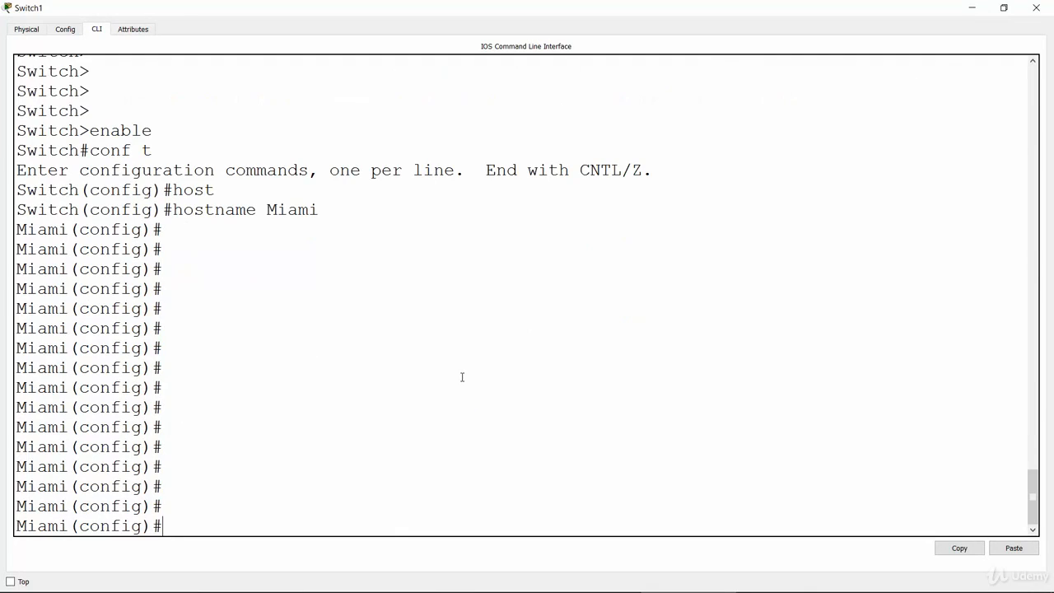
Set the Miami switch's IP domain name to networkel.
{"action": "type", "text": "ip domain-na"}
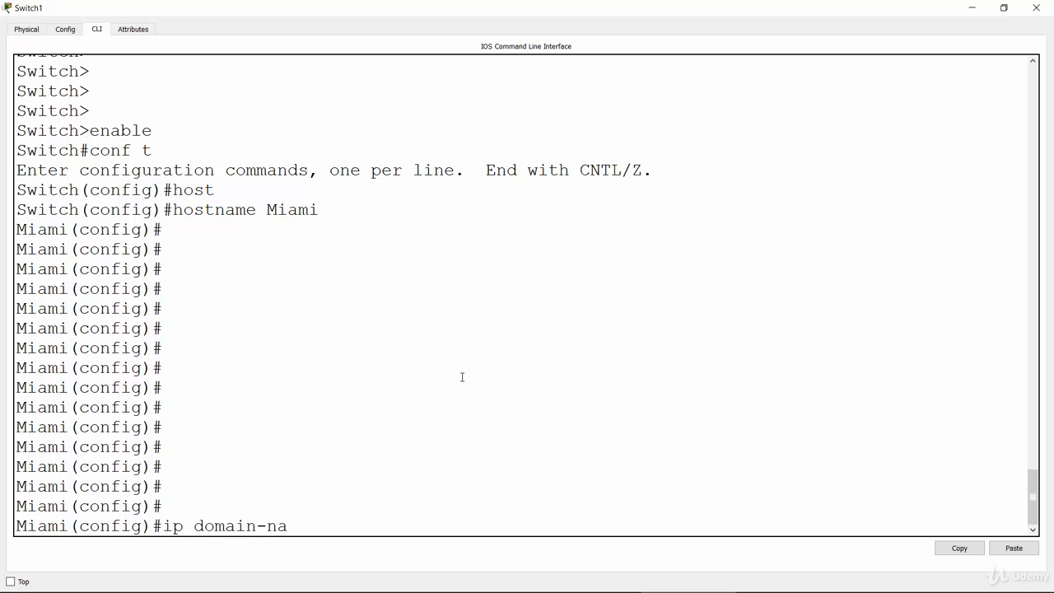
{"action": "key", "text": "Tab"}
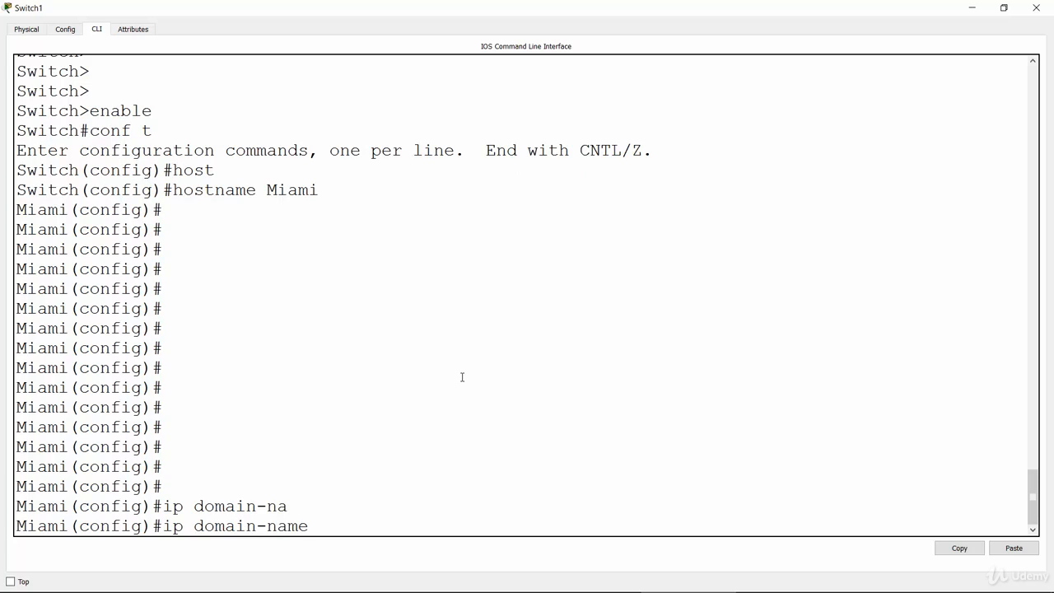
{"action": "type", "text": "networkel"}
{"action": "key", "text": "Return"}
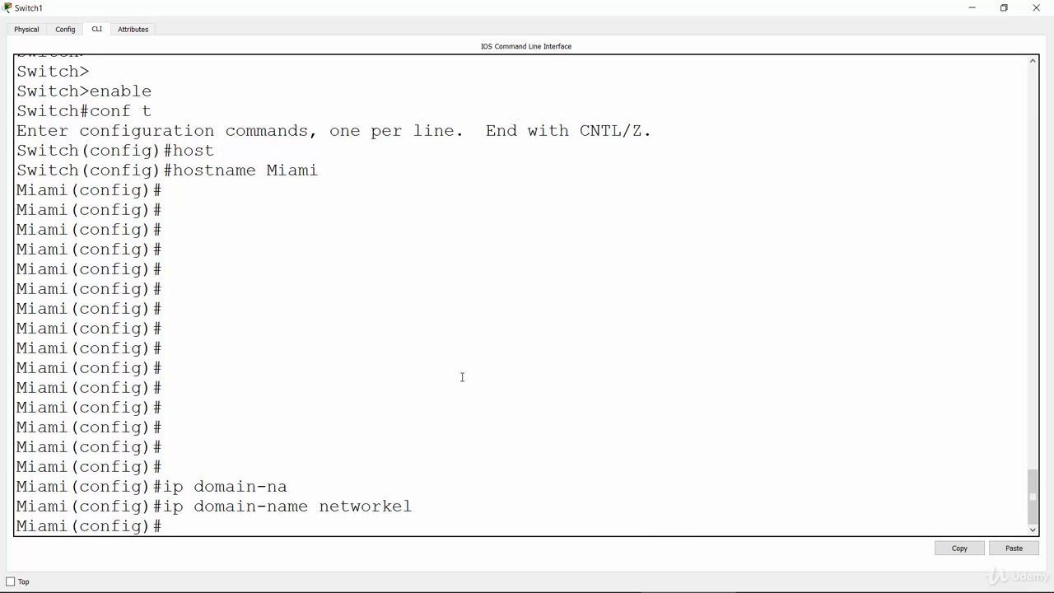
Start RSA key generation on the Miami switch with crypto key generate rsa, checking the available command options on the way.
{"action": "type", "text": "cry"}
{"action": "key", "text": "Tab"}
{"action": "type", "text": "key genr"}
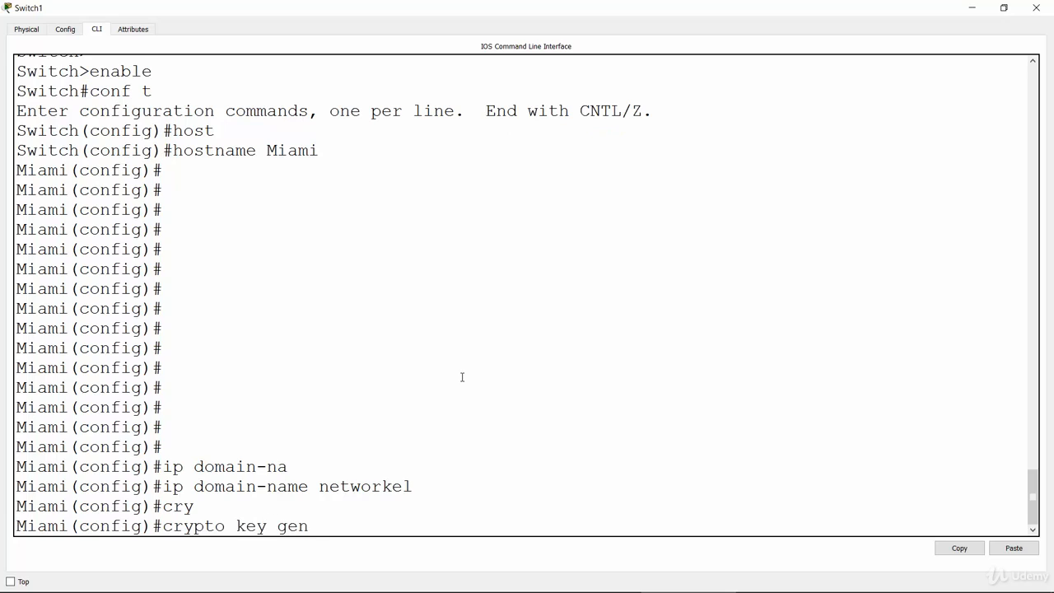
{"action": "key", "text": "Tab"}
{"action": "key", "text": "BackSpace"}
{"action": "type", "text": "er"}
{"action": "key", "text": "Tab"}
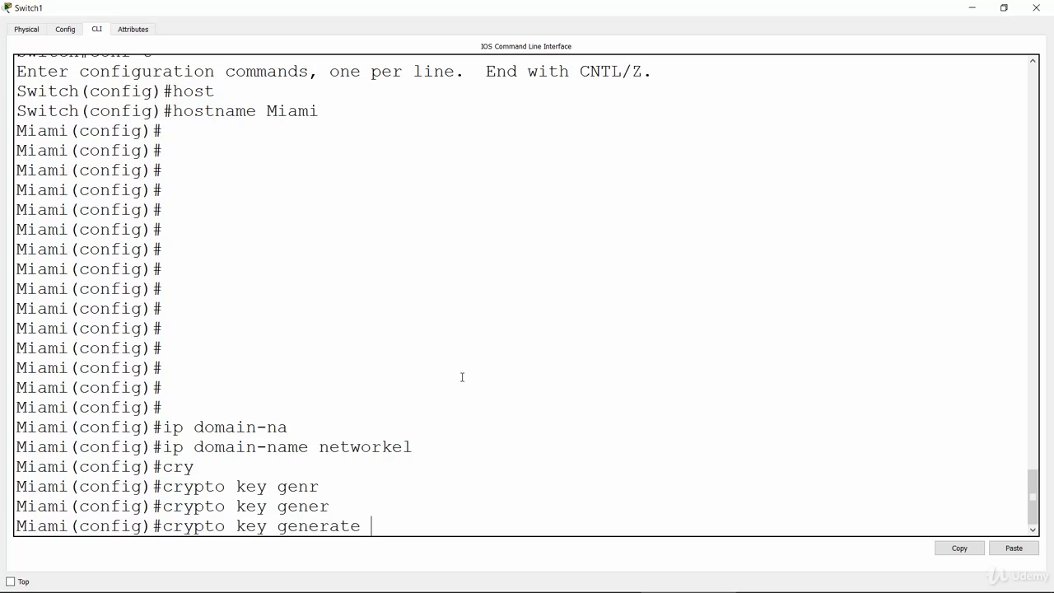
{"action": "type", "text": "?rsa ?"}
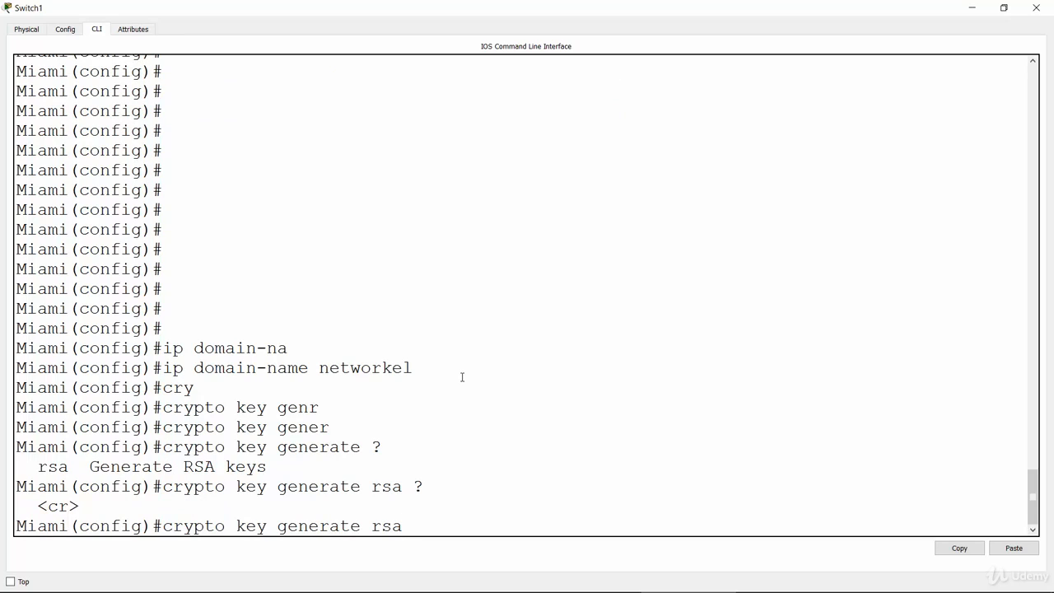
{"action": "key", "text": "Return"}
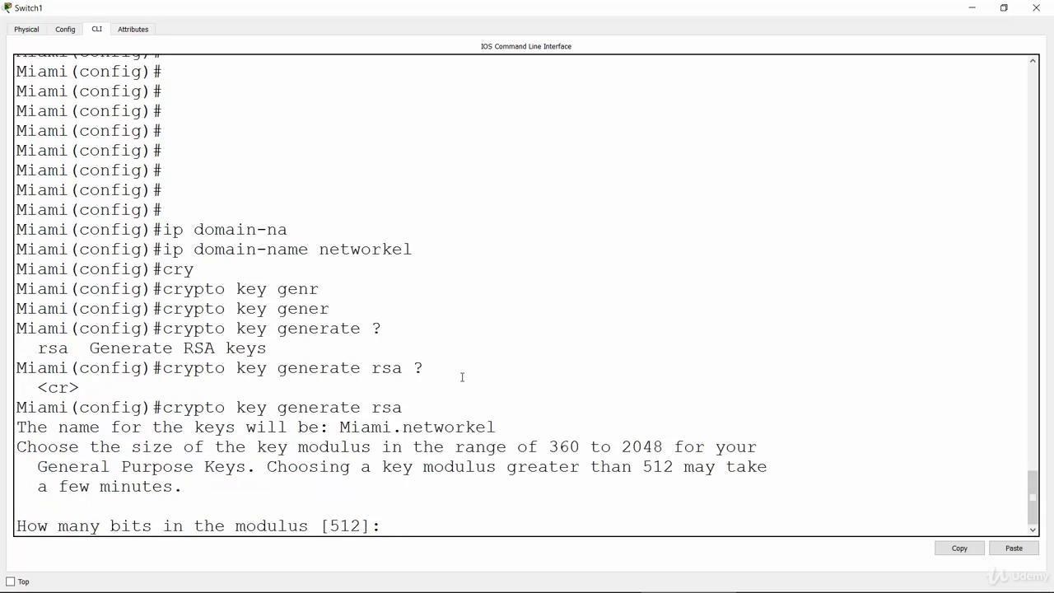
Generate the Miami switch's RSA keys with a modulus of 1024 bits and highlight the key generation message.
{"action": "type", "text": "1024"}
{"action": "key", "text": "Return"}
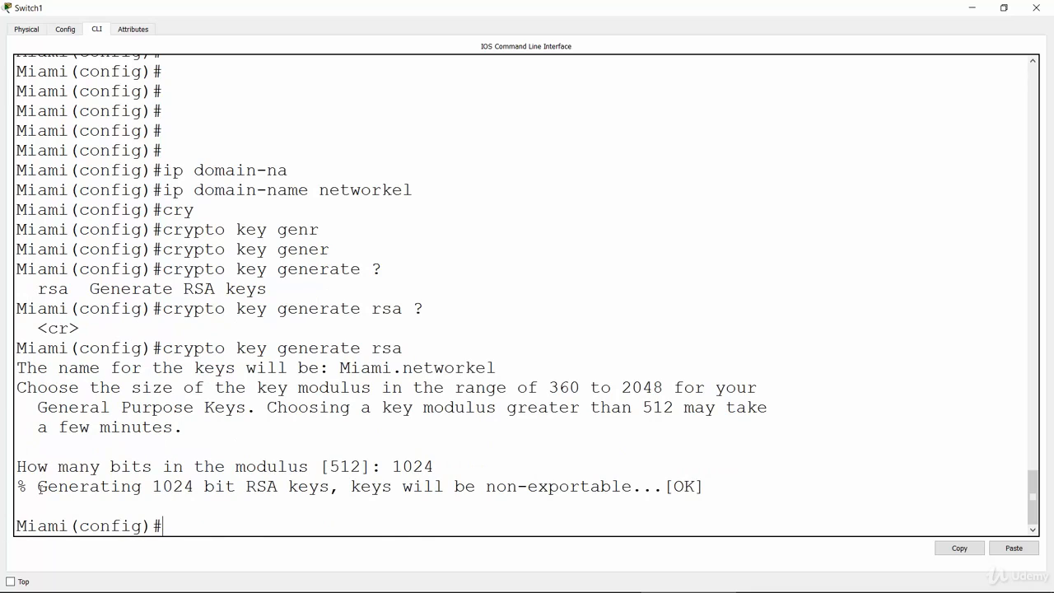
{"action": "left_click_drag", "start_coordinate": [38, 488], "coordinate": [711, 497]}
{"action": "left_click", "coordinate": [341, 525]}
Create a local user account on the Miami switch, entering the username and the account password.
{"action": "type", "text": "username"}
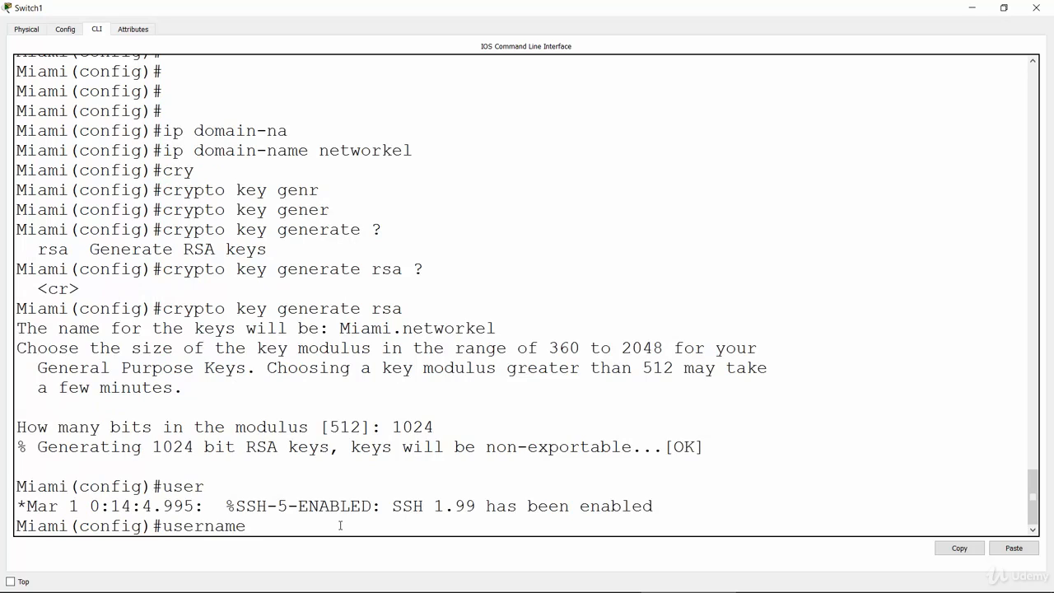
{"action": "type", "text": " brad"}
{"action": "left_click_drag", "start_coordinate": [403, 505], "coordinate": [655, 507]}
{"action": "left_click", "coordinate": [395, 527]}
{"action": "left_click_drag", "start_coordinate": [110, 503], "coordinate": [363, 518]}
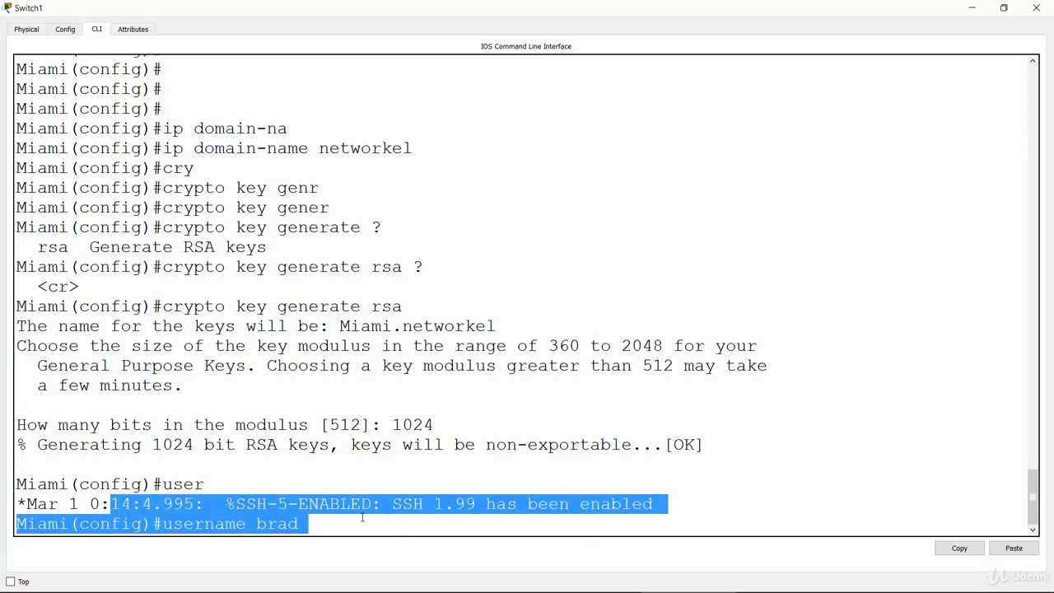
{"action": "left_click", "coordinate": [352, 517]}
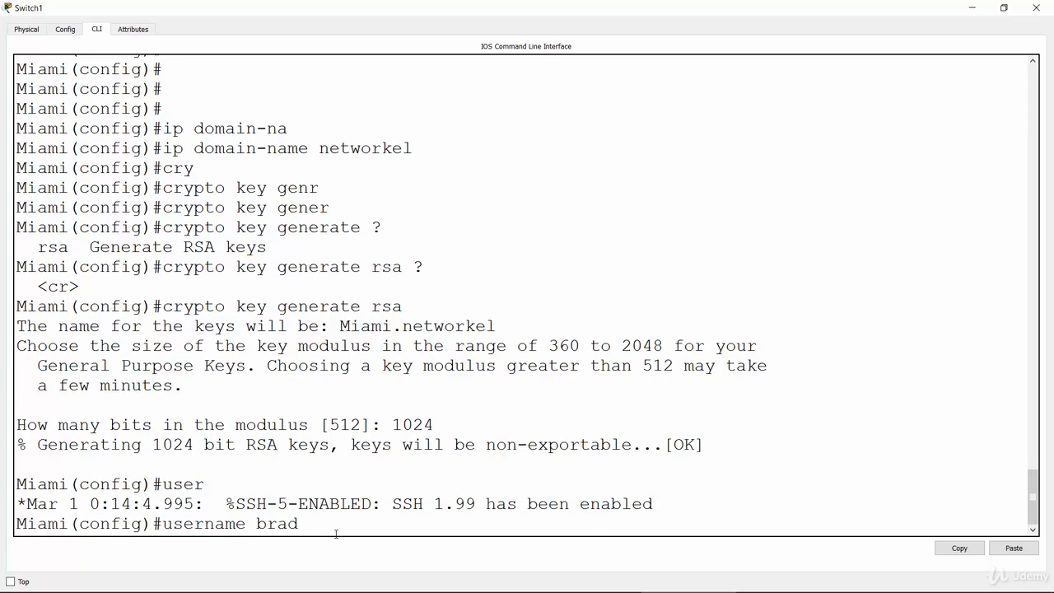
{"action": "type", "text": "pass"}
{"action": "key", "text": "Tab"}
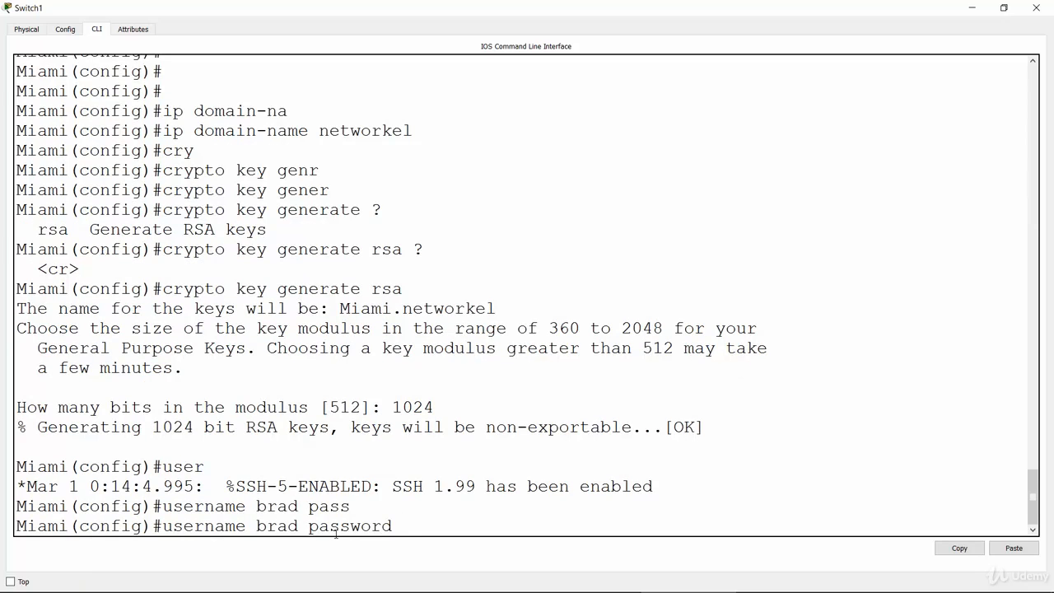
{"action": "type", "text": "remote123"}
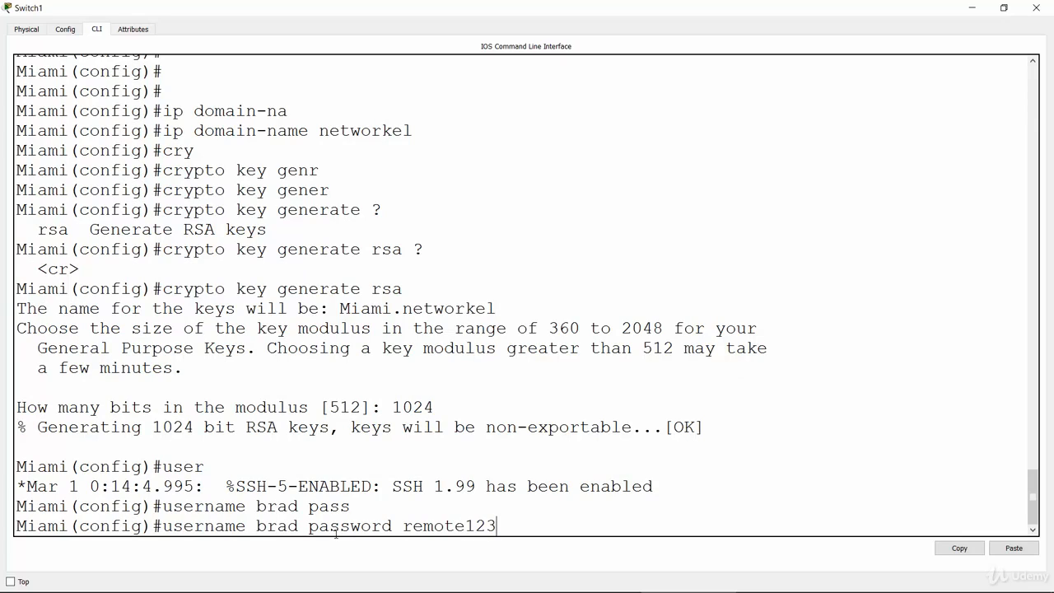
{"action": "key", "text": "Return"}
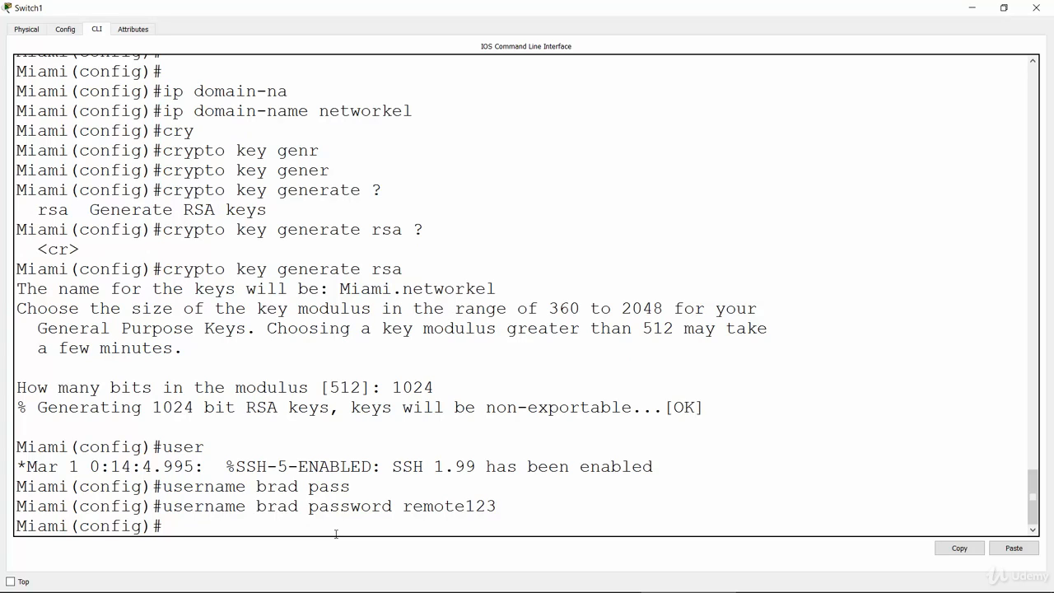
Enter line configuration mode for virtual terminal lines 0 to 15 on the Miami switch (line vty 0 15).
{"action": "type", "text": "line vty 0 15"}
{"action": "key", "text": "Return"}
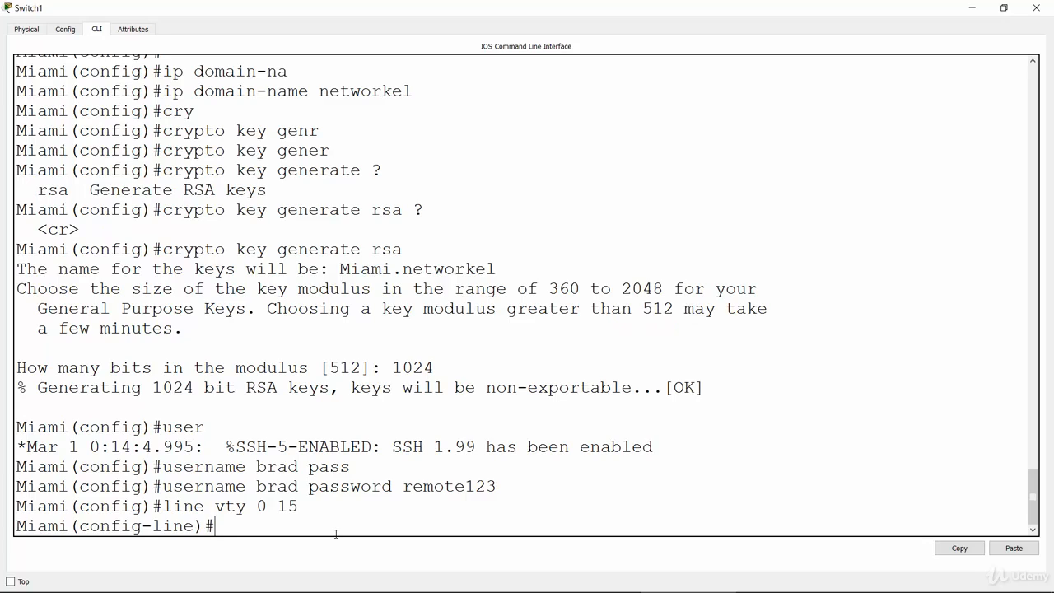
Allow only SSH for inbound connections on the Miami switch's VTY lines with transport input ssh.
{"action": "type", "text": "tran"}
{"action": "key", "text": "Tab"}
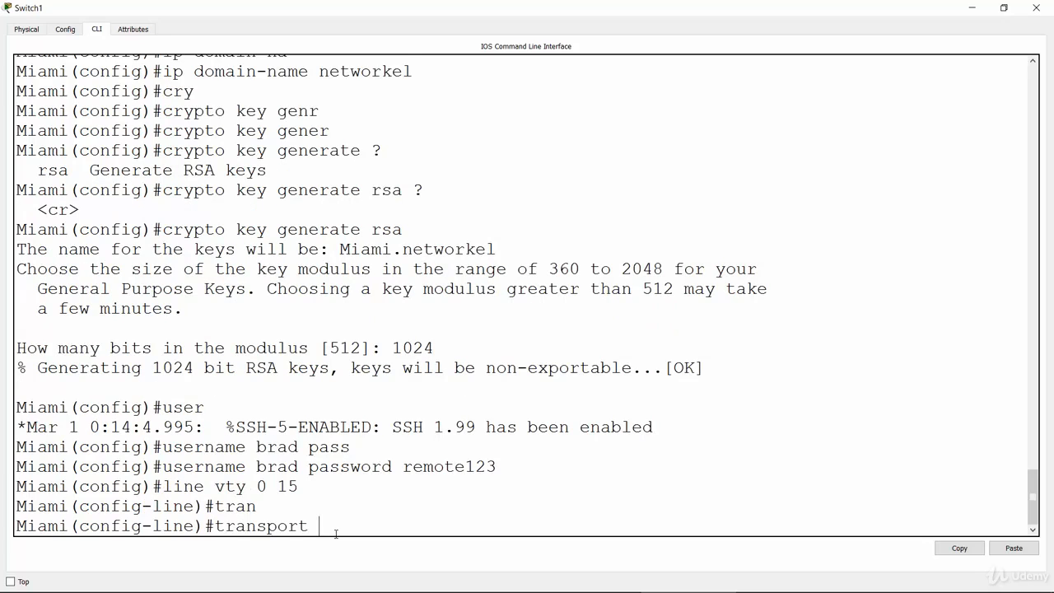
{"action": "type", "text": "inp"}
{"action": "key", "text": "Tab"}
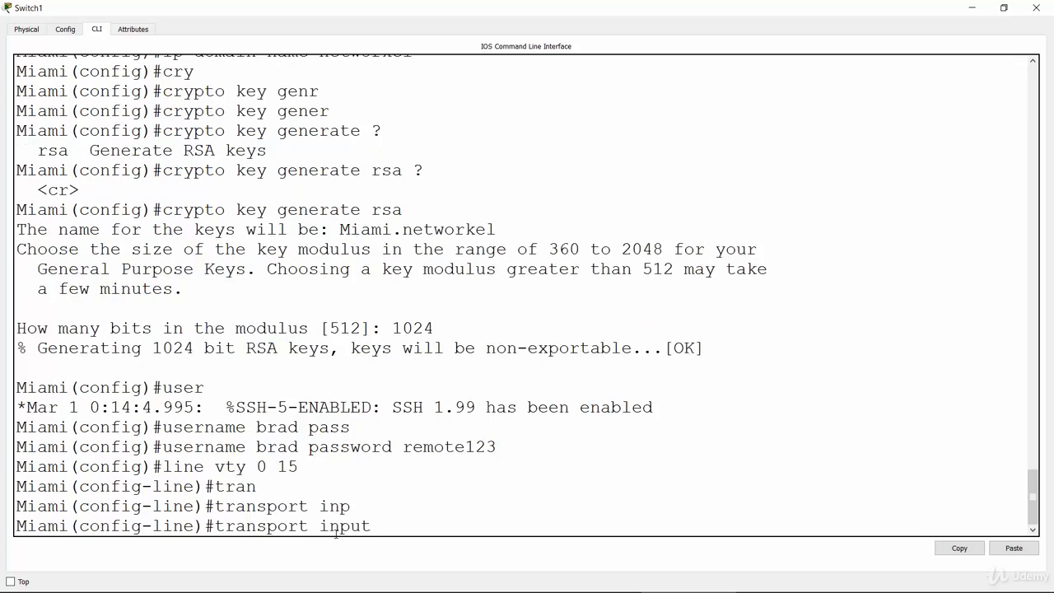
{"action": "type", "text": "ssh"}
{"action": "double_click", "coordinate": [392, 527]}
{"action": "left_click", "coordinate": [216, 525]}
{"action": "left_click_drag", "start_coordinate": [216, 526], "coordinate": [416, 529]}
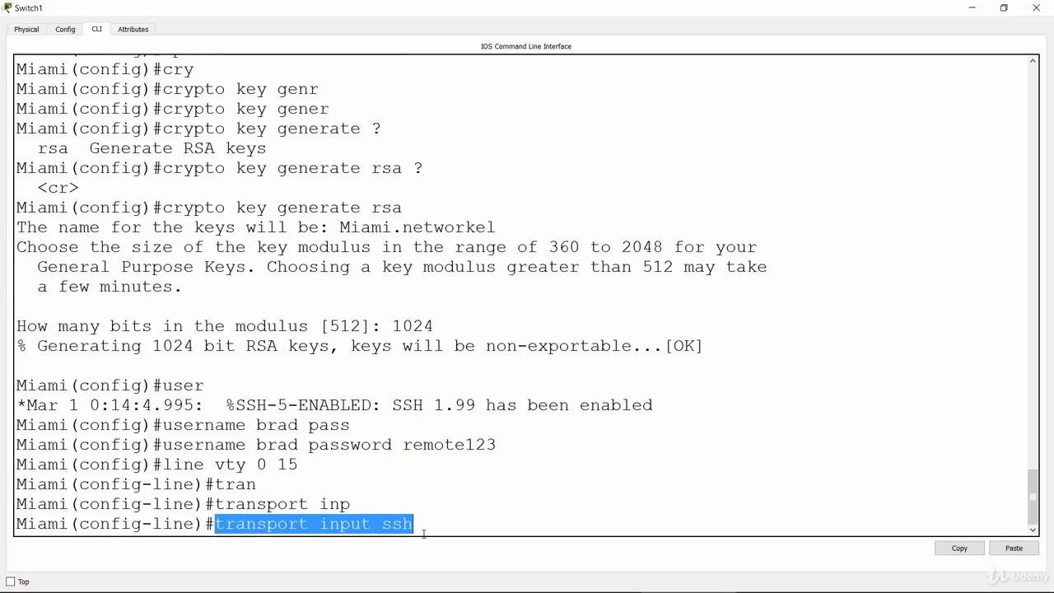
{"action": "left_click", "coordinate": [423, 534]}
{"action": "key", "text": "Return"}
Make the Miami switch's VTY lines use the local user database for authentication with login local.
{"action": "type", "text": "login local"}
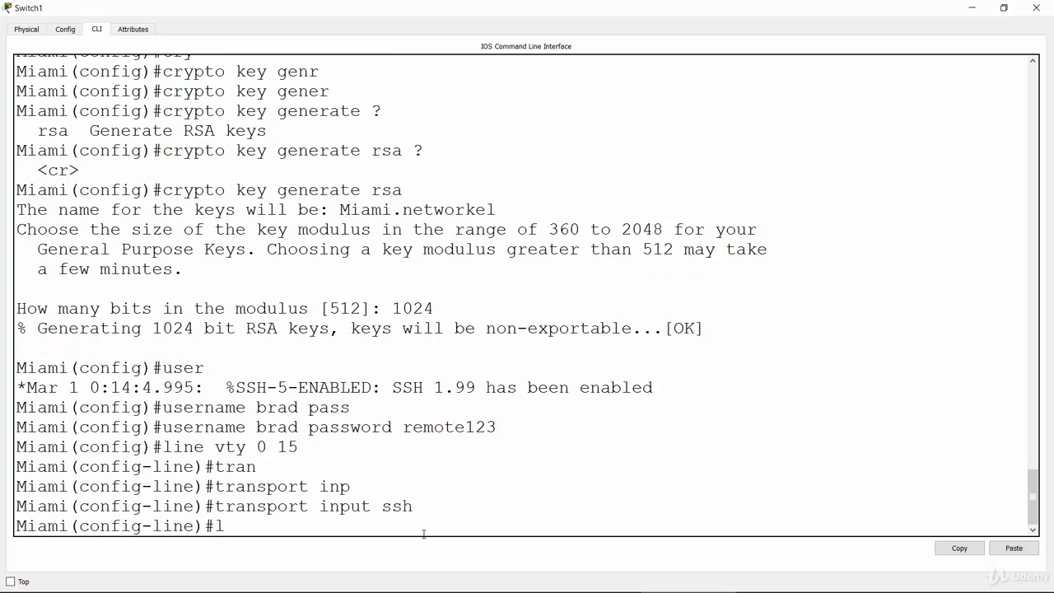
{"action": "key", "text": "Return"}
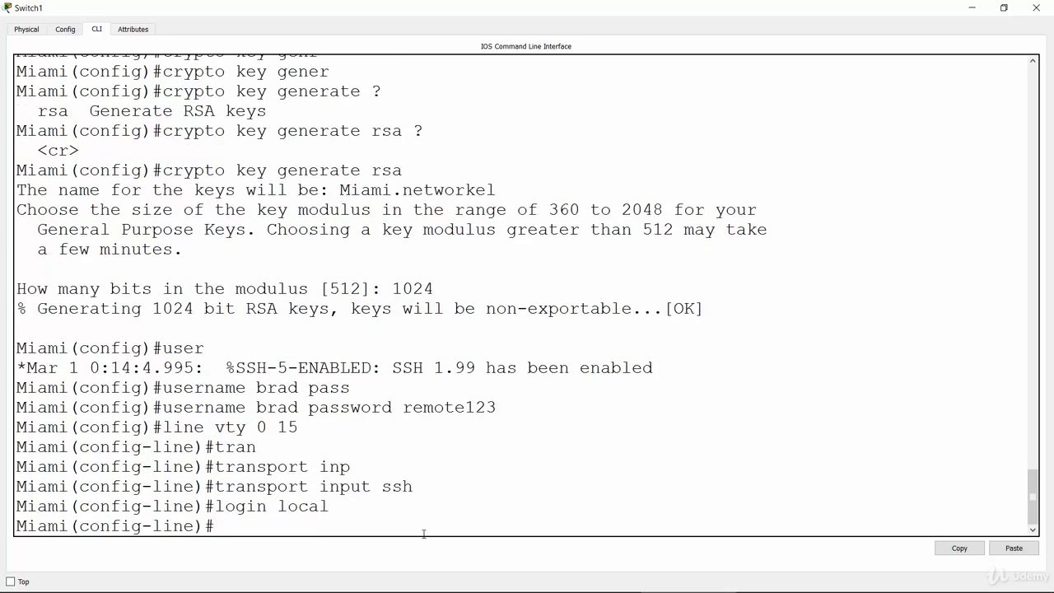
{"action": "key", "text": "Return"}
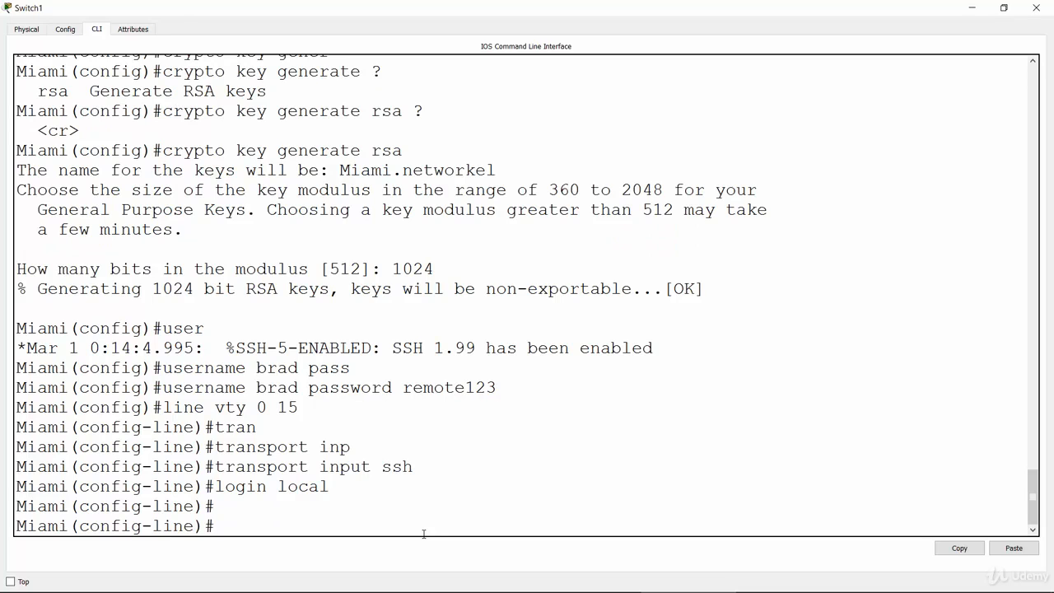
Switch to the PowerPoint slide show containing the lab's task list.
{"action": "key", "text": "alt+Tab"}
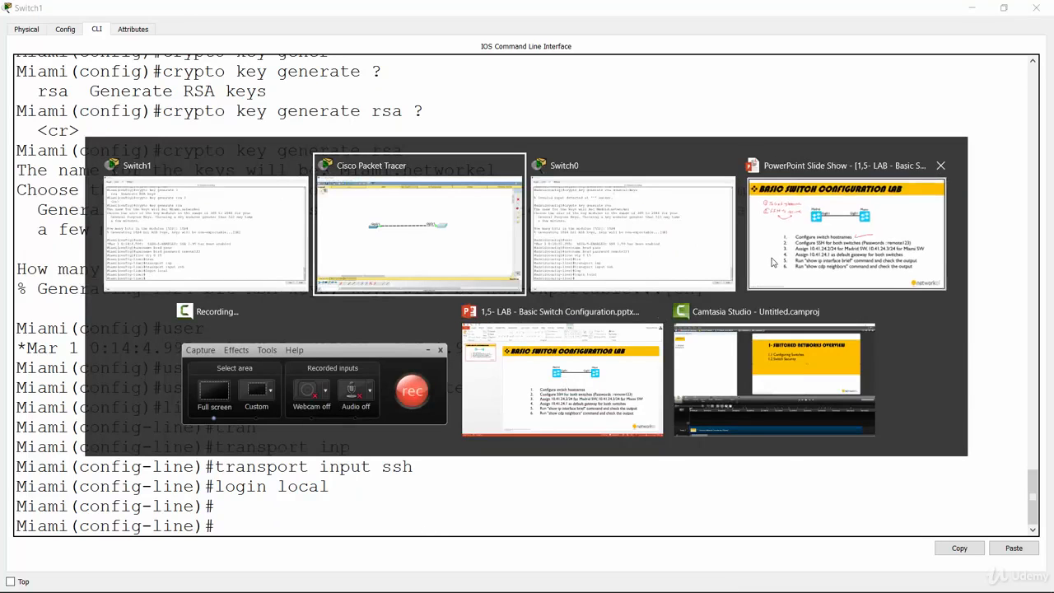
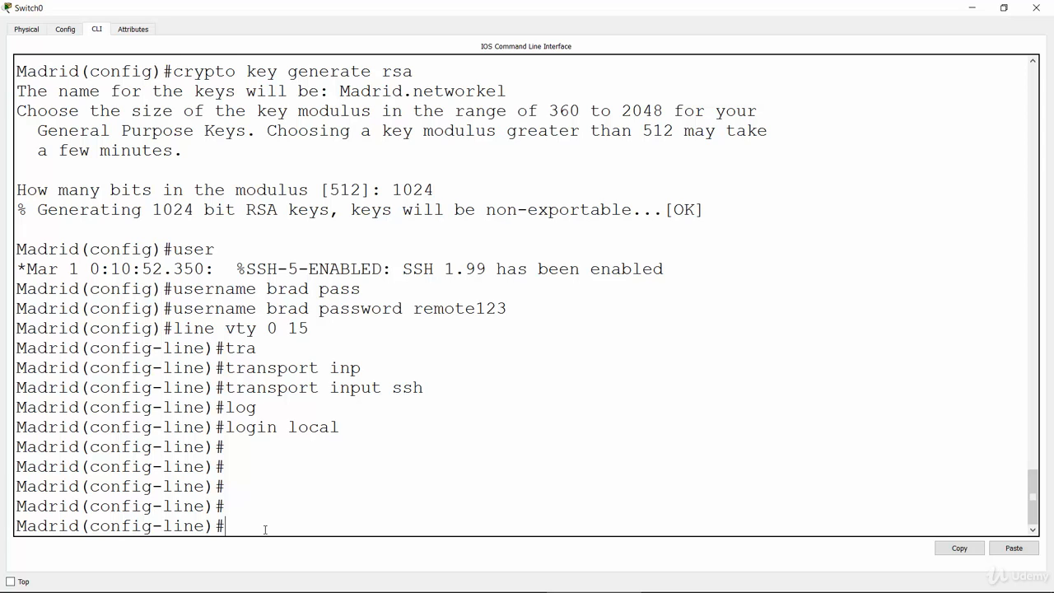
Leave VTY line configuration mode on the Madrid switch and list the valid numbers for the interface vlan command.
{"action": "type", "text": "exit"}
{"action": "key", "text": "Return"}
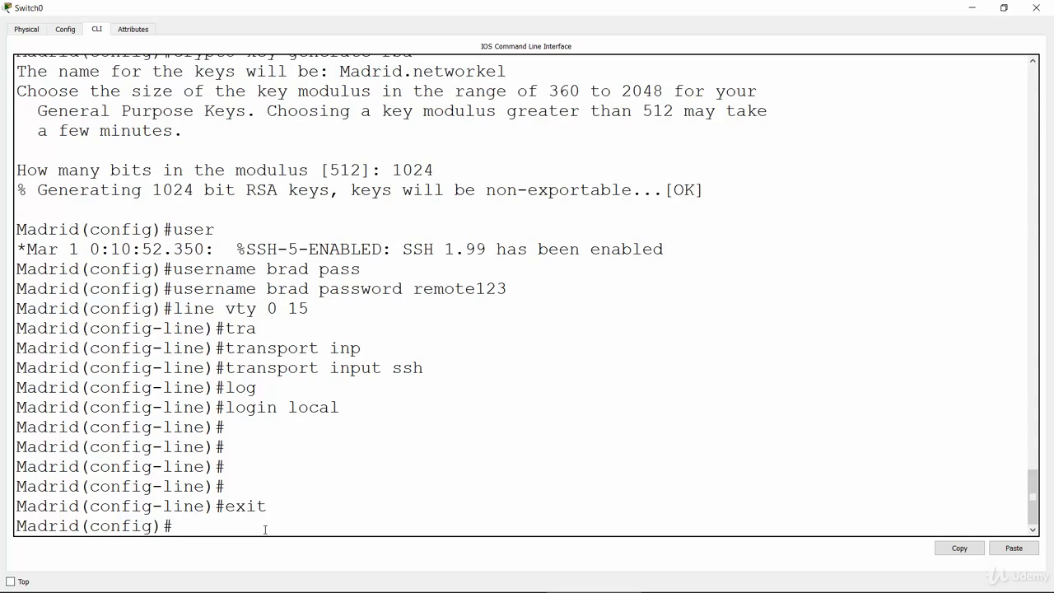
{"action": "type", "text": "inter"}
{"action": "key", "text": "Tab"}
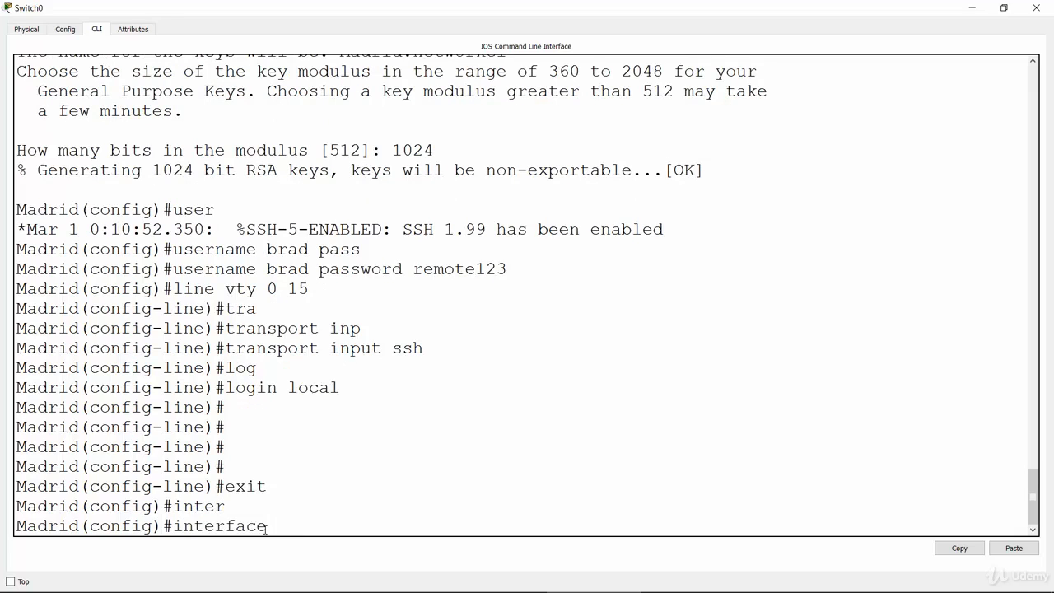
{"action": "type", "text": "vl"}
{"action": "key", "text": "Tab"}
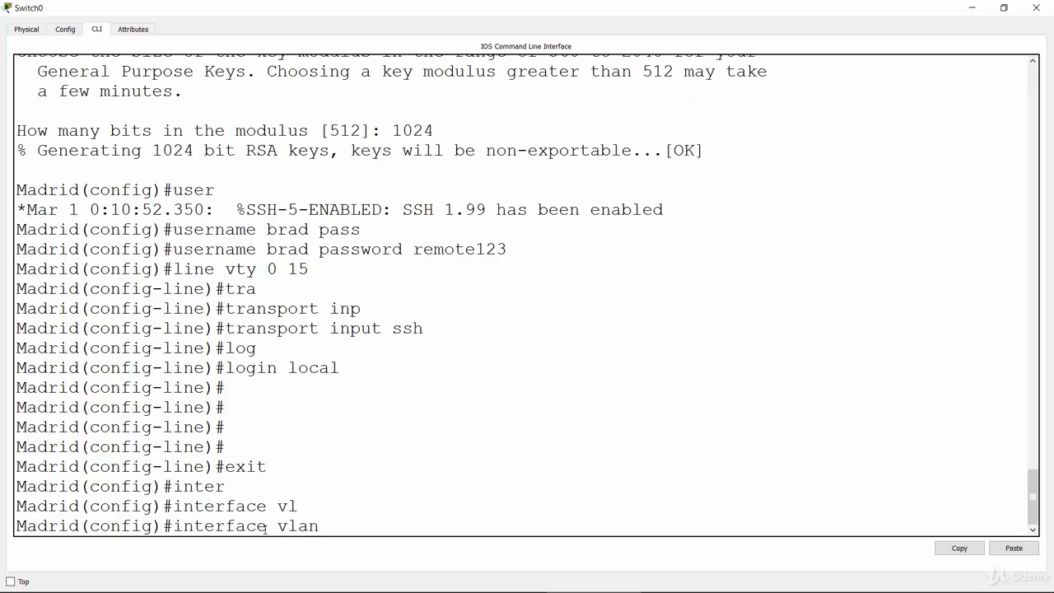
{"action": "type", "text": "?"}
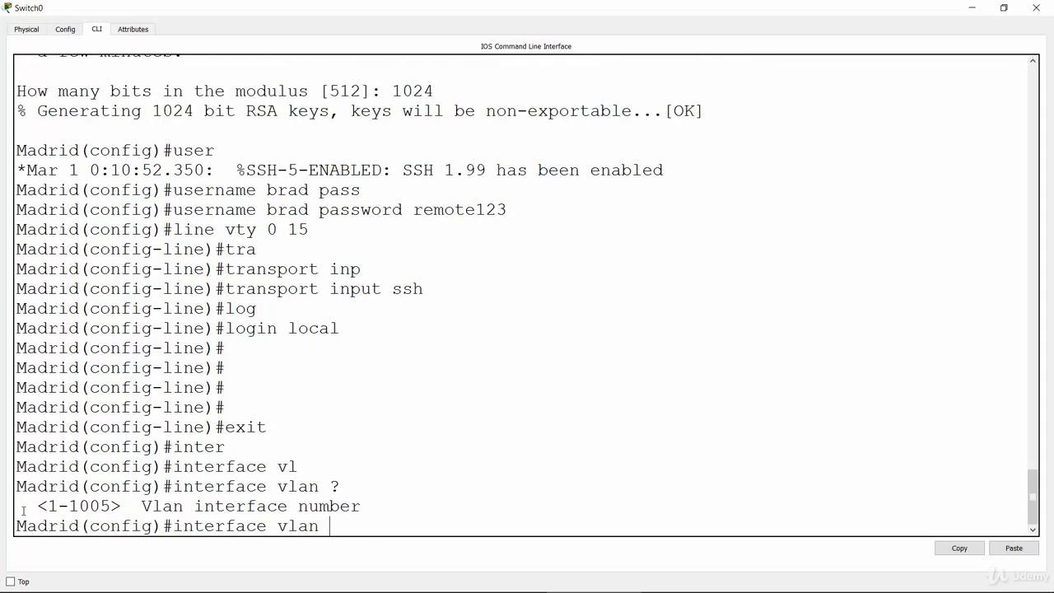
{"action": "left_click_drag", "start_coordinate": [47, 505], "coordinate": [110, 506]}
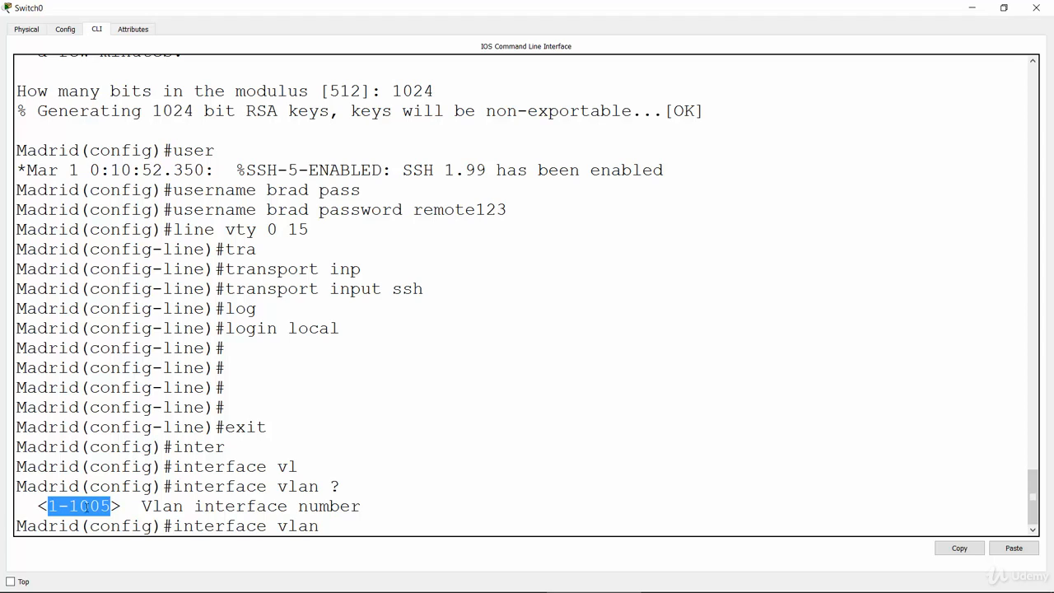
{"action": "left_click", "coordinate": [336, 527]}
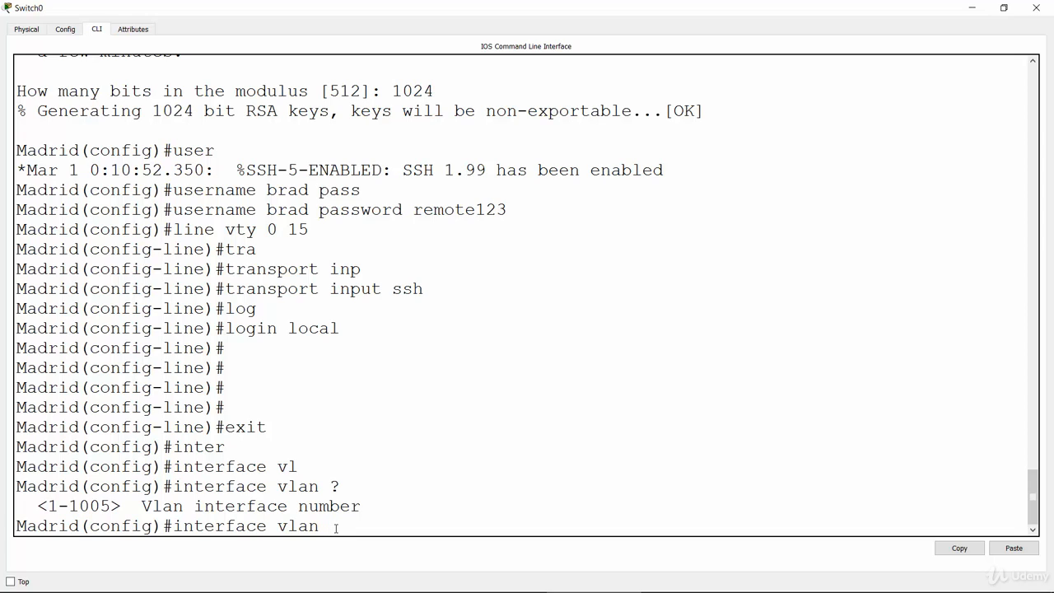
Enter interface configuration mode for VLAN 254 on the Madrid switch (interface vlan 254).
{"action": "type", "text": "254"}
{"action": "key", "text": "Return"}
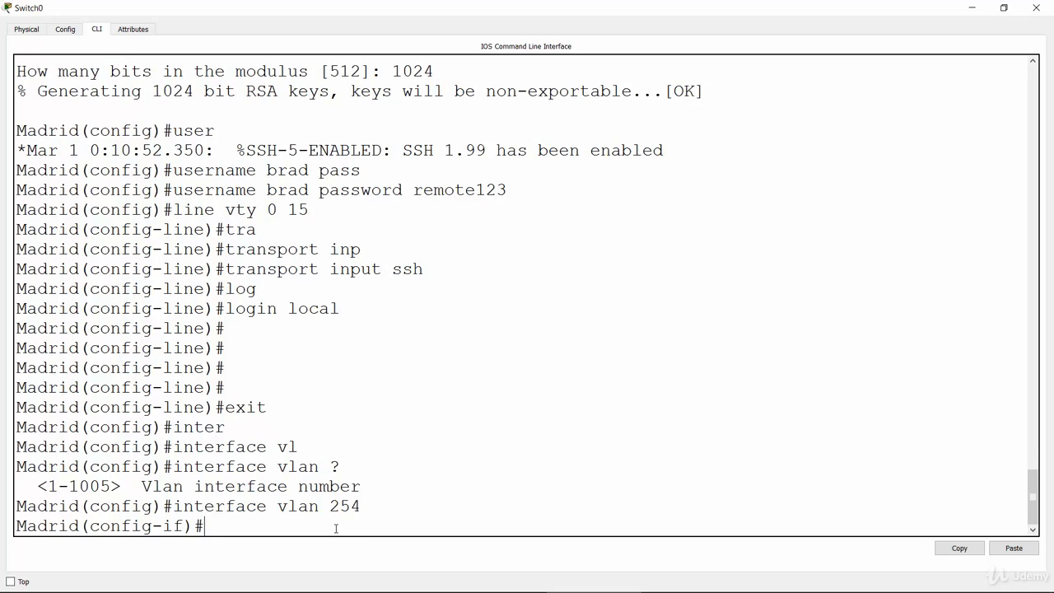
{"action": "left_click_drag", "start_coordinate": [92, 526], "coordinate": [183, 527]}
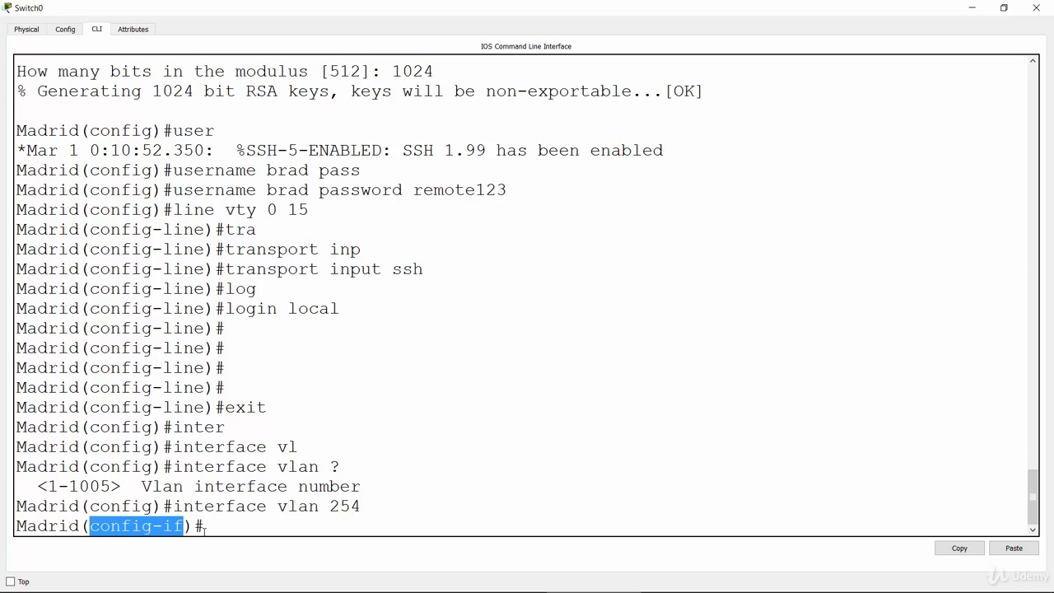
{"action": "left_click_drag", "start_coordinate": [278, 507], "coordinate": [360, 507]}
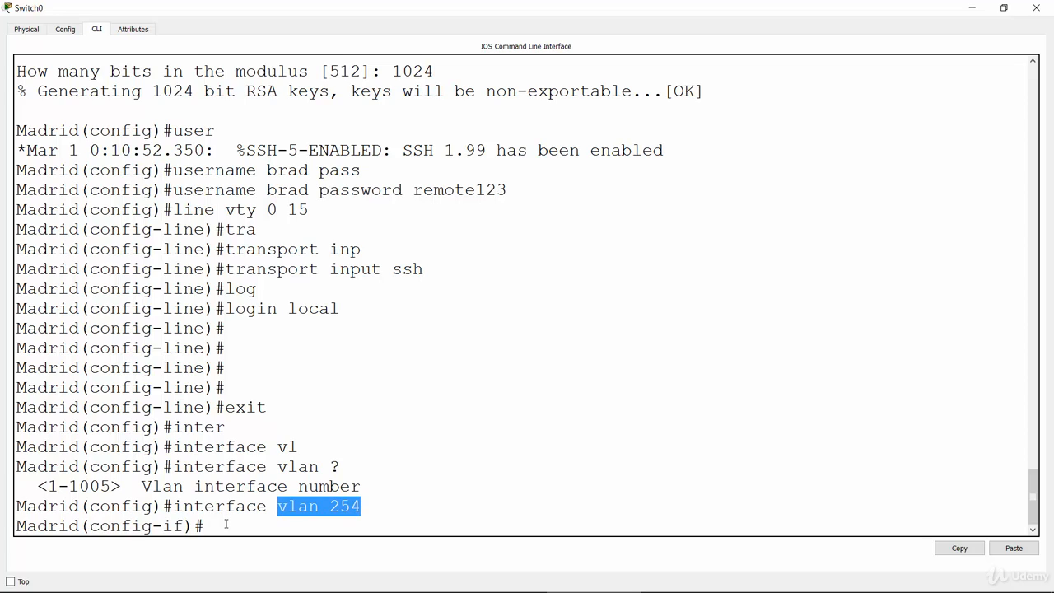
{"action": "double_click", "coordinate": [302, 509]}
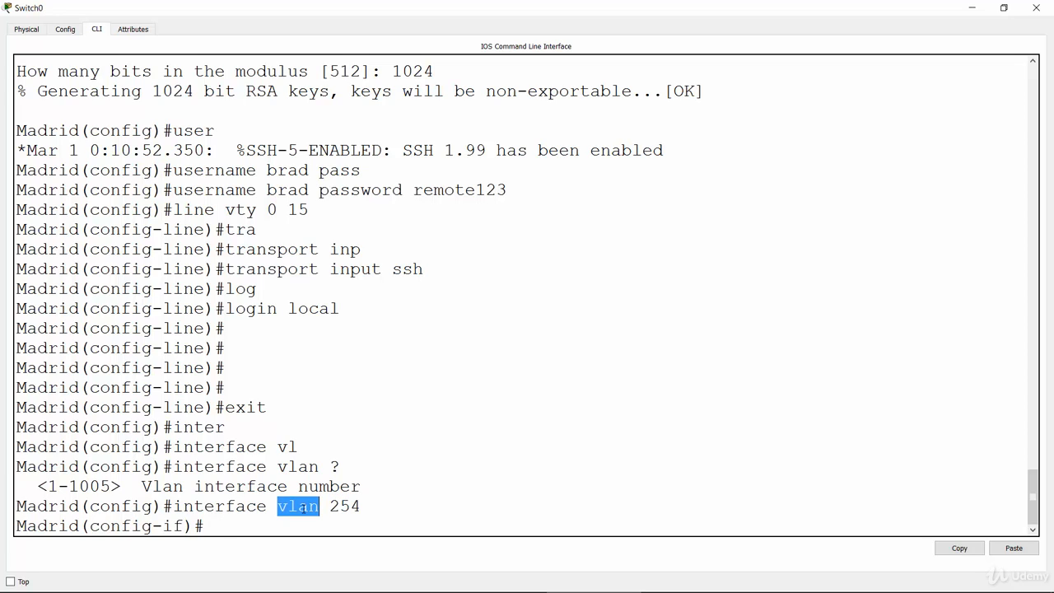
Assign IP address 10.41.24.2 with subnet mask 255.255.255.0 to the Madrid switch's VLAN 254 interface.
{"action": "left_click", "coordinate": [289, 527]}
{"action": "type", "text": "ip add"}
{"action": "key", "text": "Tab"}
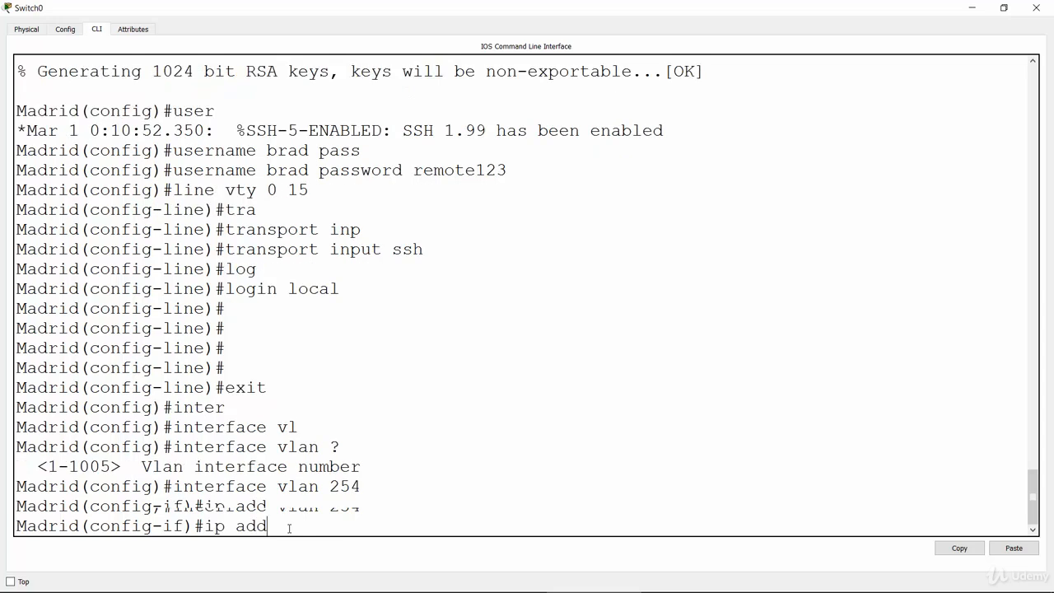
{"action": "type", "text": "10.41."}
{"action": "key", "text": "alt+Tab"}
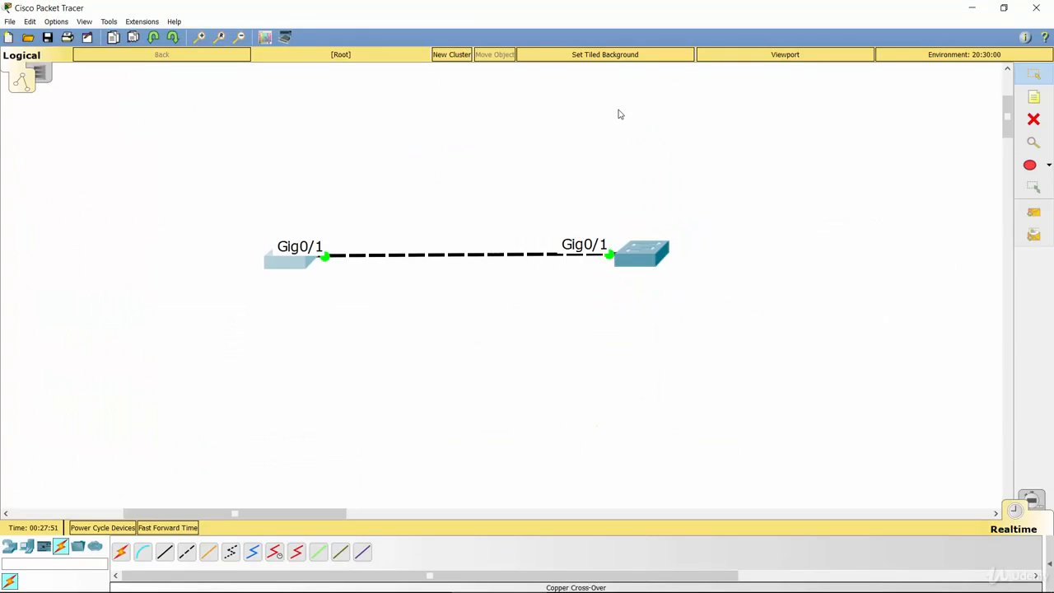
{"action": "left_click", "coordinate": [295, 264]}
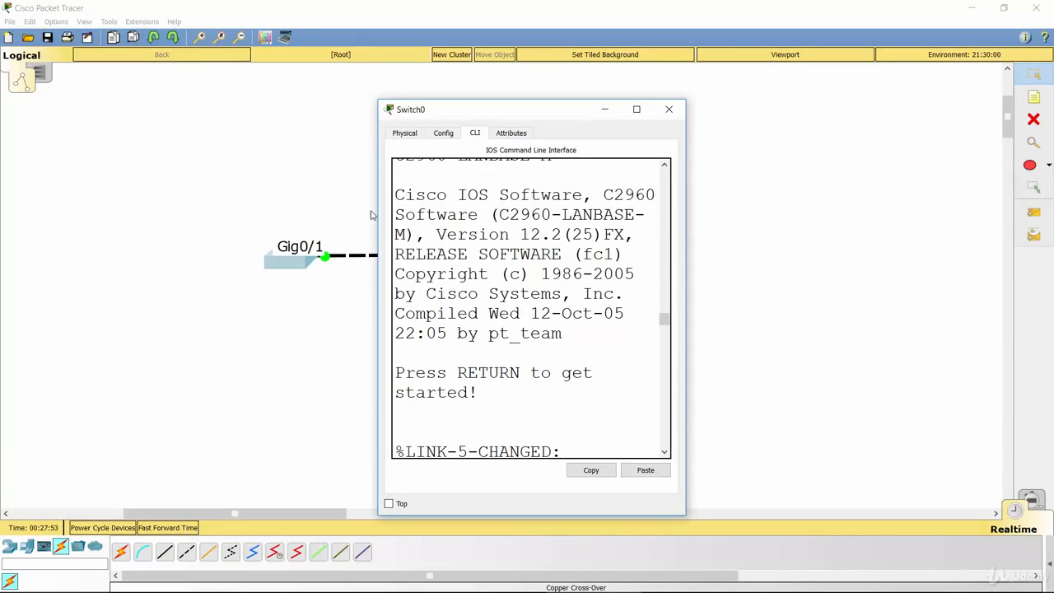
{"action": "double_click", "coordinate": [552, 110]}
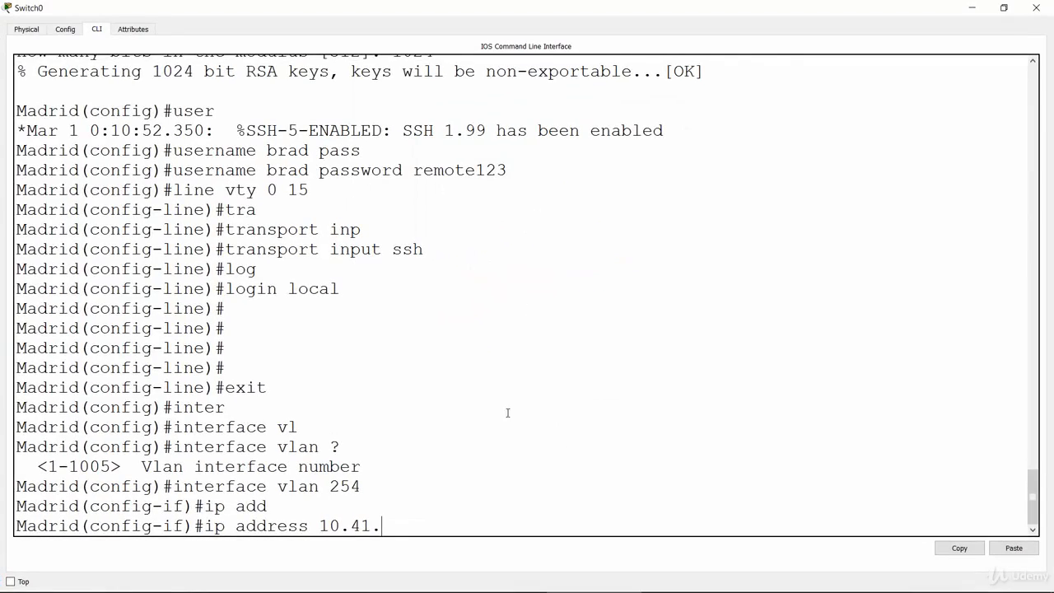
{"action": "type", "text": "24.2 255.255.255.0"}
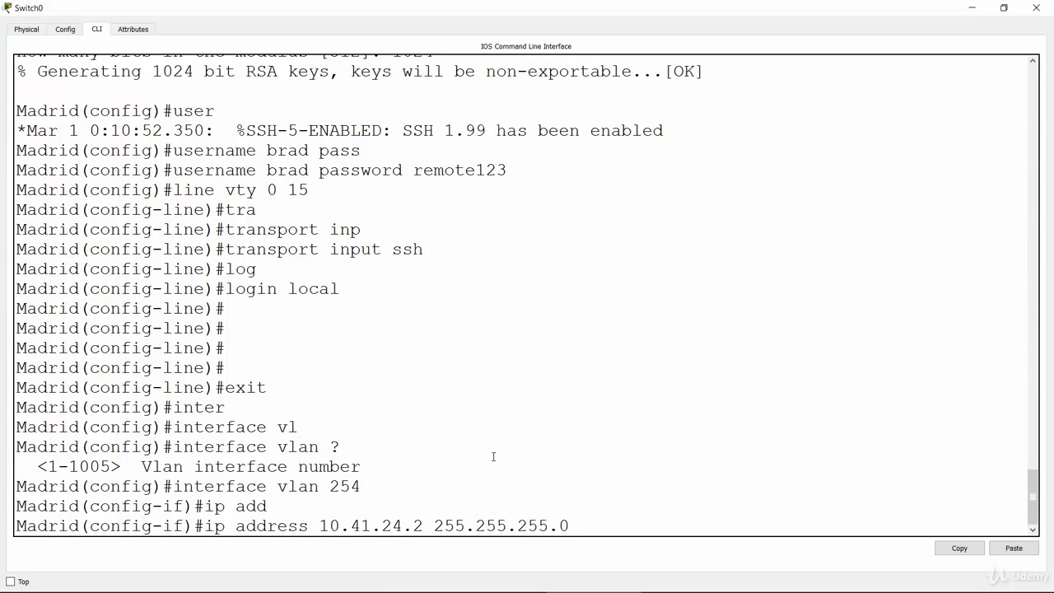
{"action": "key", "text": "Return"}
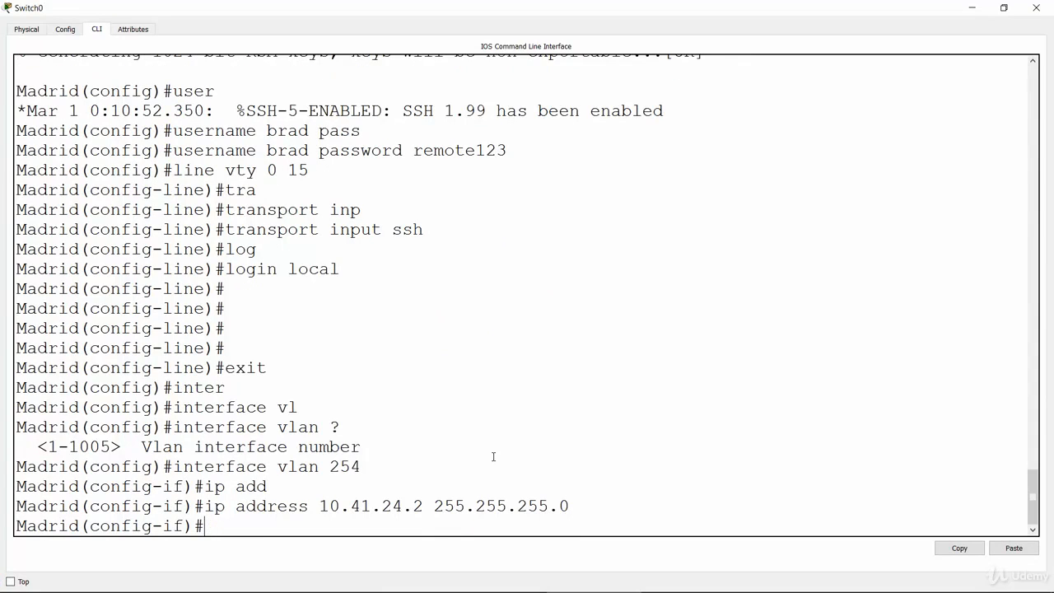
Enable the Madrid switch's VLAN 254 interface with no shut.
{"action": "type", "text": "no shut"}
{"action": "key", "text": "Return"}
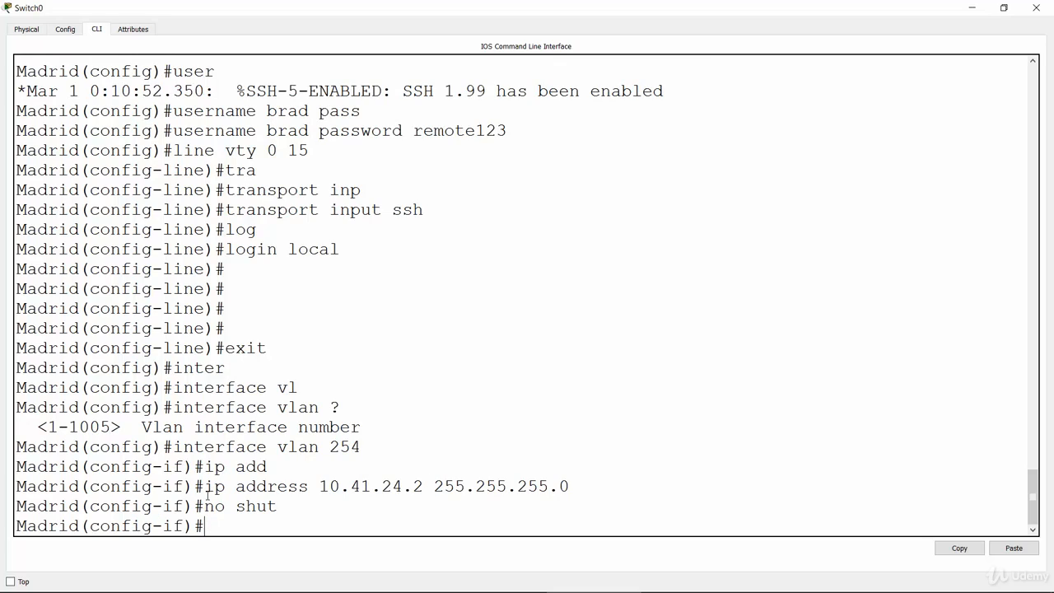
{"action": "left_click_drag", "start_coordinate": [204, 486], "coordinate": [425, 488]}
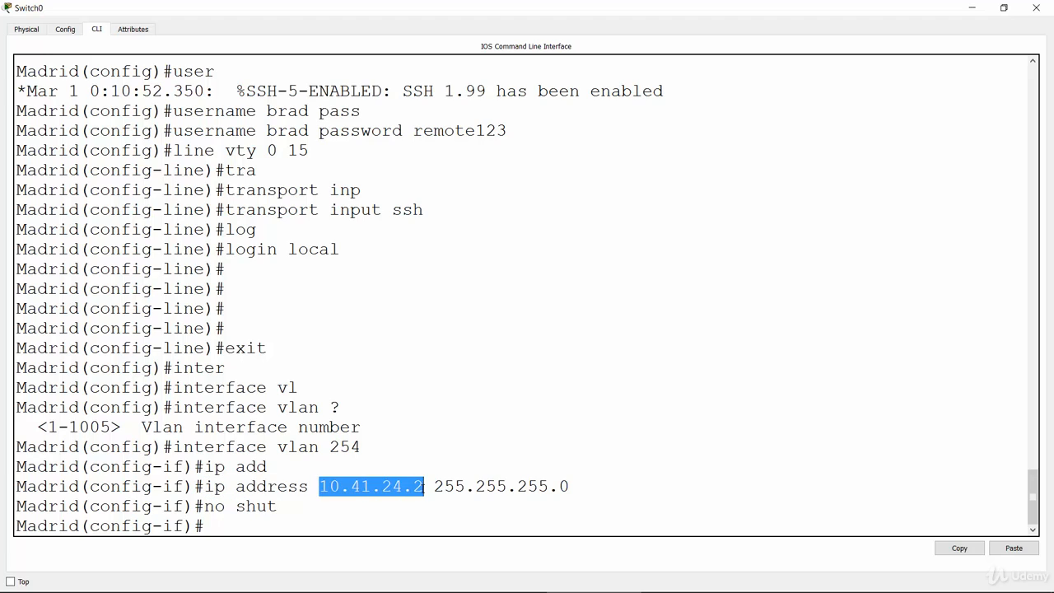
{"action": "left_click", "coordinate": [454, 435]}
{"action": "left_click_drag", "start_coordinate": [434, 486], "coordinate": [570, 486]}
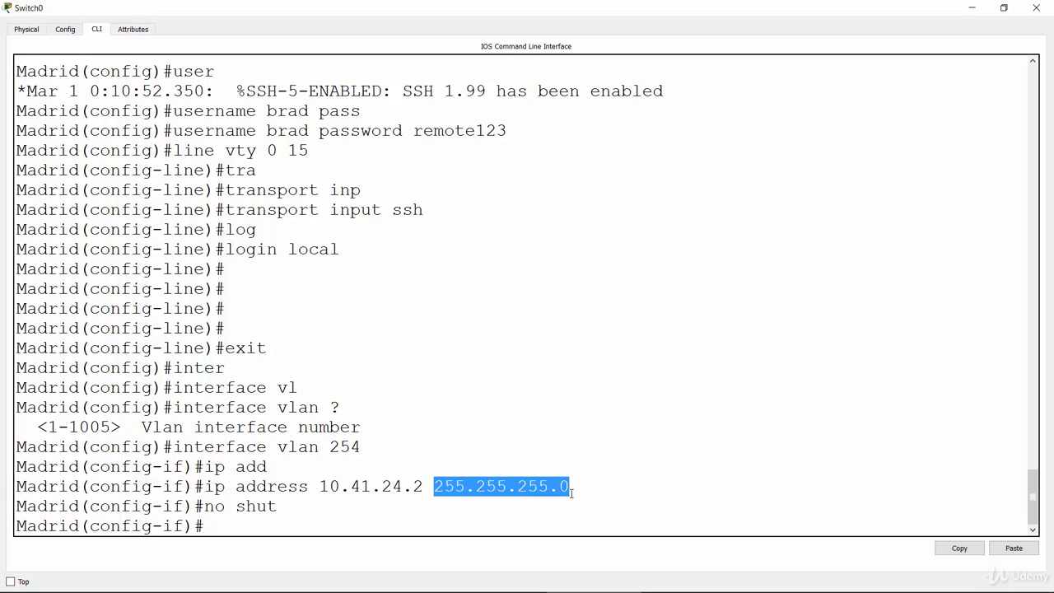
{"action": "left_click", "coordinate": [360, 517]}
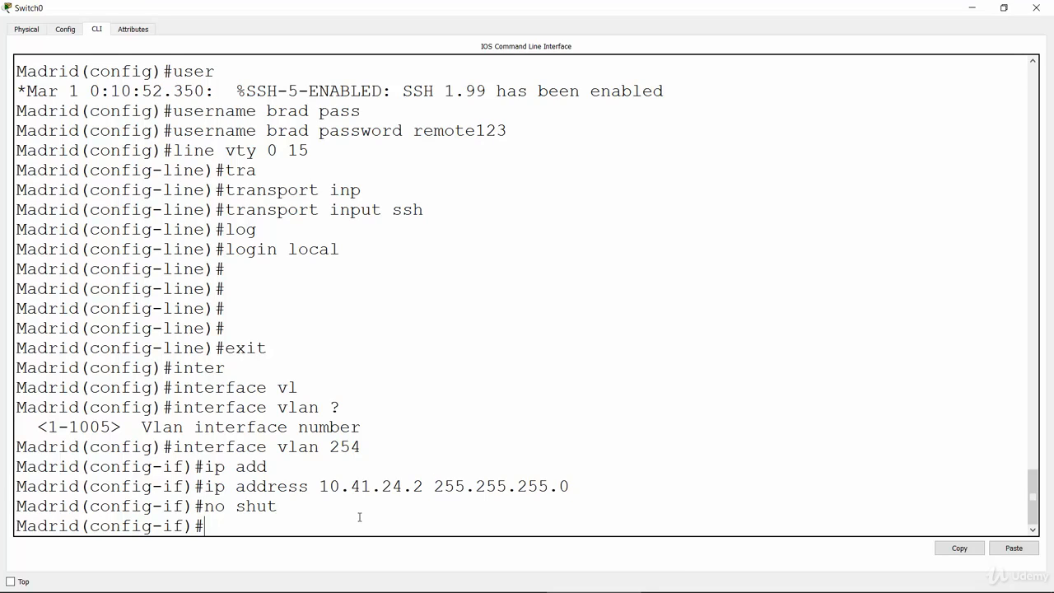
Check the lab task list in the PowerPoint slide show and switch to the Miami switch's full-screen CLI in Packet Tracer.
{"action": "key", "text": "alt+Tab"}
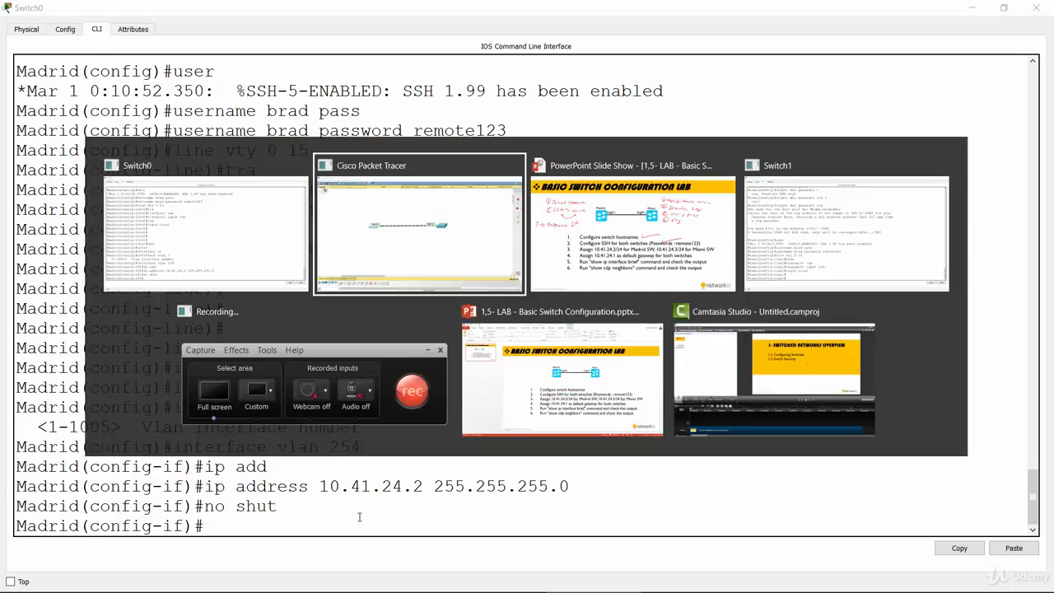
{"action": "left_click", "coordinate": [566, 238]}
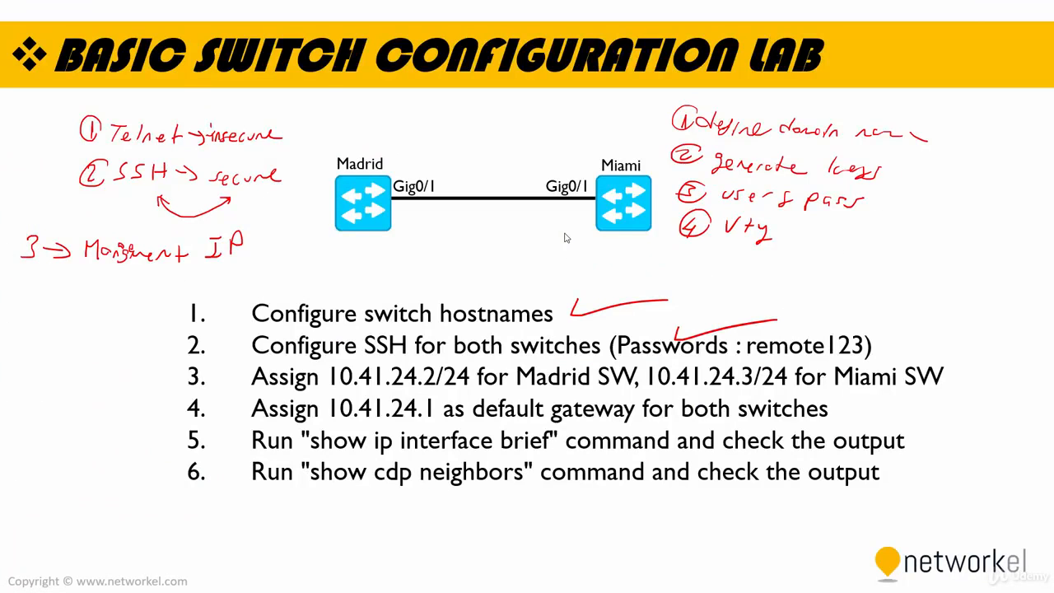
{"action": "key", "text": "alt+Tab"}
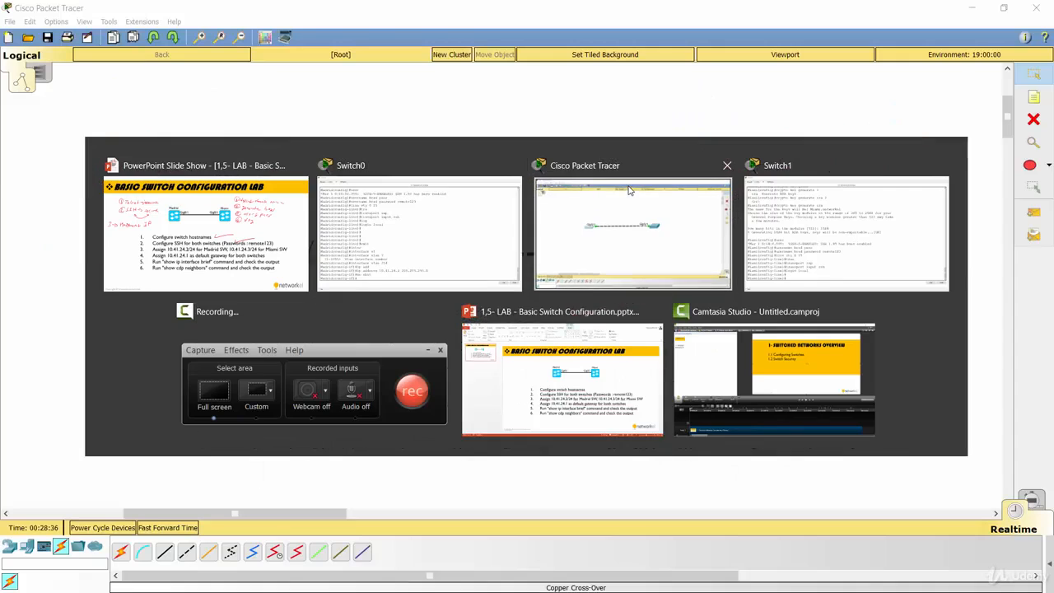
{"action": "left_click", "coordinate": [630, 191]}
{"action": "left_click", "coordinate": [634, 251]}
{"action": "left_click", "coordinate": [637, 109]}
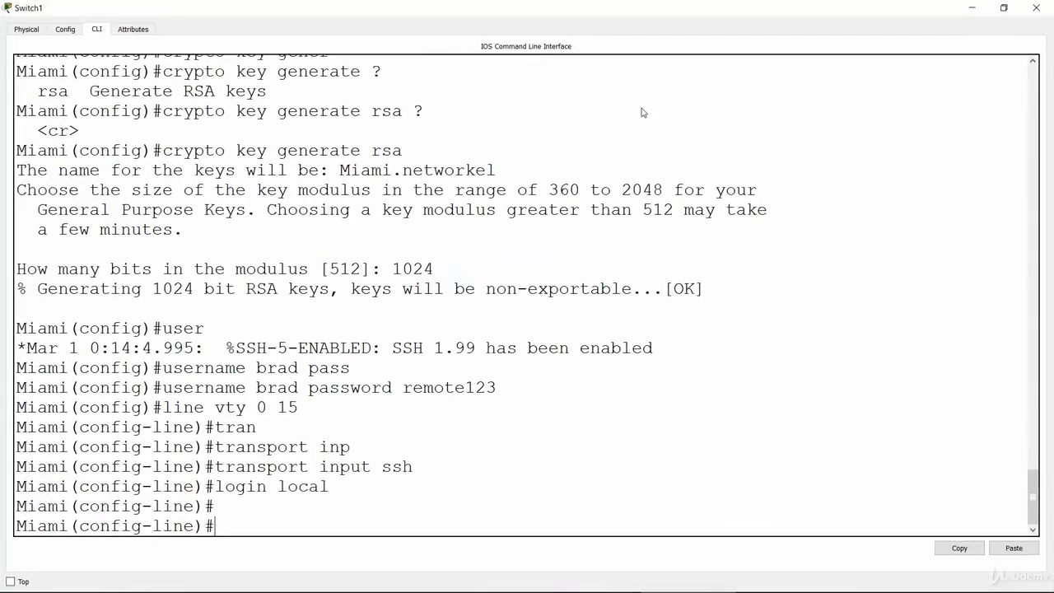
Leave VTY line configuration on the Miami switch and enter interface configuration mode for VLAN 254 (interface vlan 254).
{"action": "type", "text": "exit"}
{"action": "key", "text": "Return"}
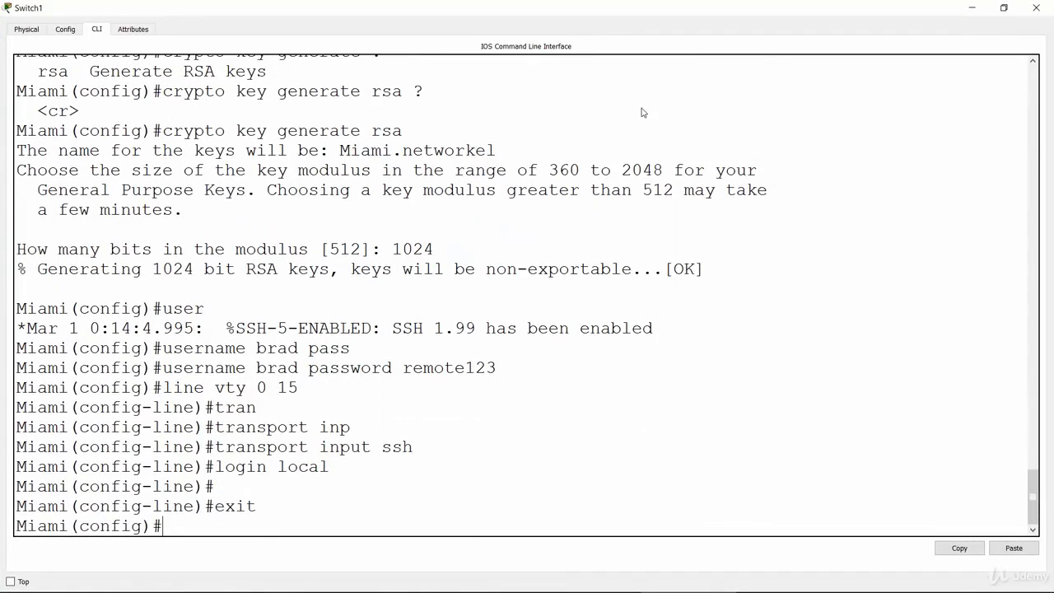
{"action": "type", "text": "inter"}
{"action": "key", "text": "Tab"}
{"action": "type", "text": "vlan "}
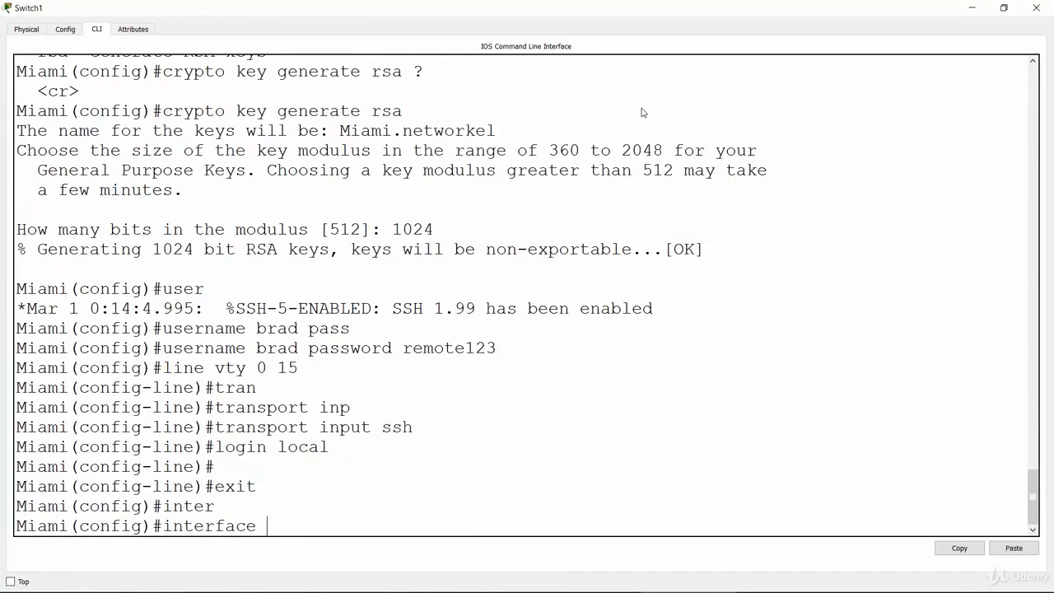
{"action": "type", "text": "254"}
{"action": "key", "text": "Return"}
Assign IP address 10.41.24.3 with subnet mask 255.255.255.0 to the Miami switch's VLAN 254 interface.
{"action": "type", "text": "ip add"}
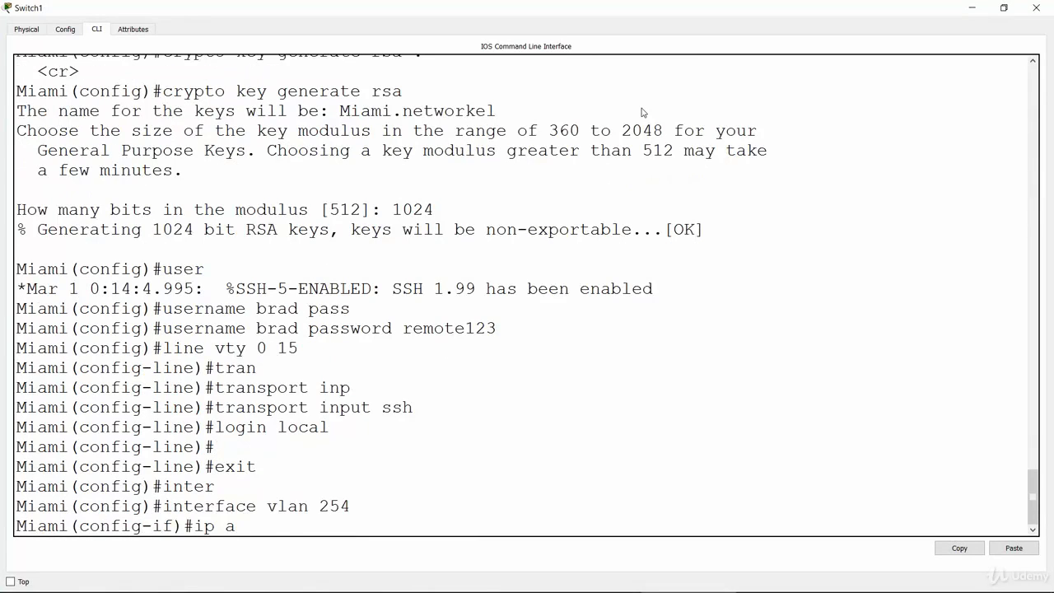
{"action": "key", "text": "Tab"}
{"action": "type", "text": "10.41."}
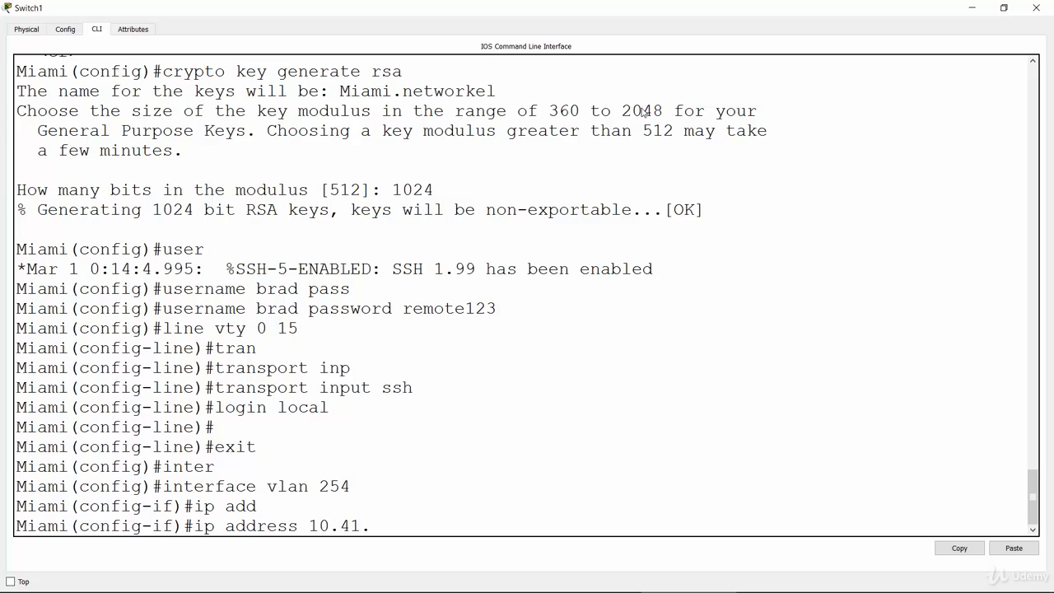
{"action": "type", "text": "24.3 255.255.255.0"}
{"action": "key", "text": "Return"}
Enable the Miami switch's VLAN 254 interface with no sh.
{"action": "type", "text": "no sh"}
{"action": "key", "text": "Return"}
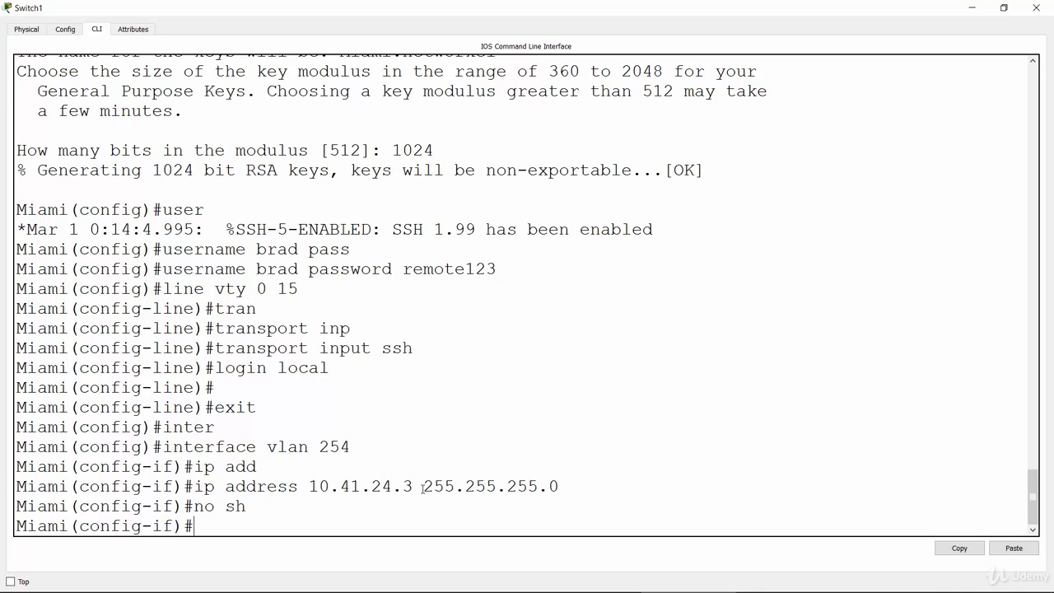
{"action": "left_click_drag", "start_coordinate": [417, 486], "coordinate": [311, 484]}
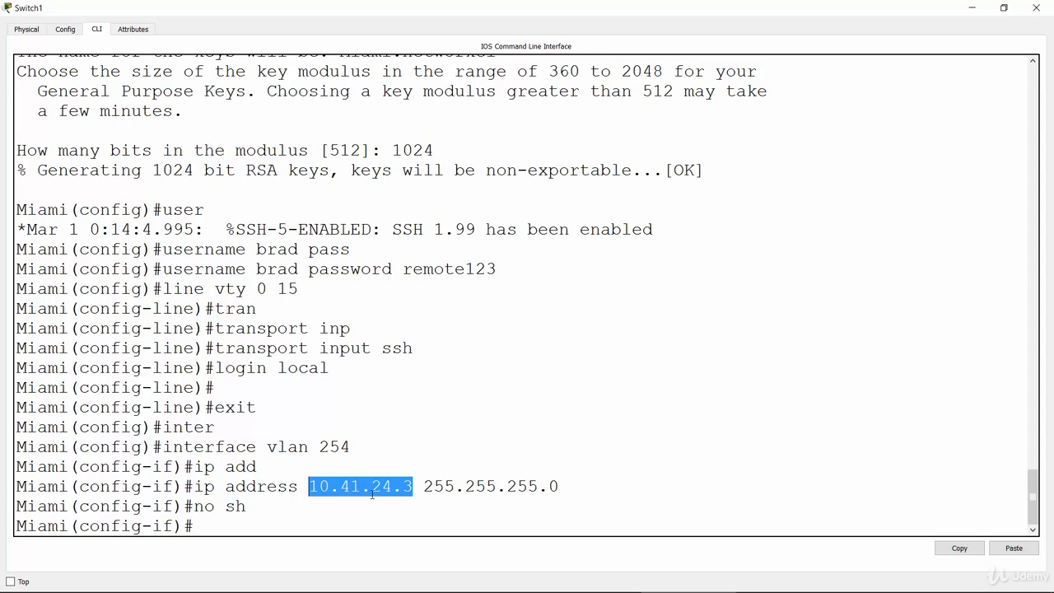
{"action": "left_click_drag", "start_coordinate": [425, 486], "coordinate": [559, 492]}
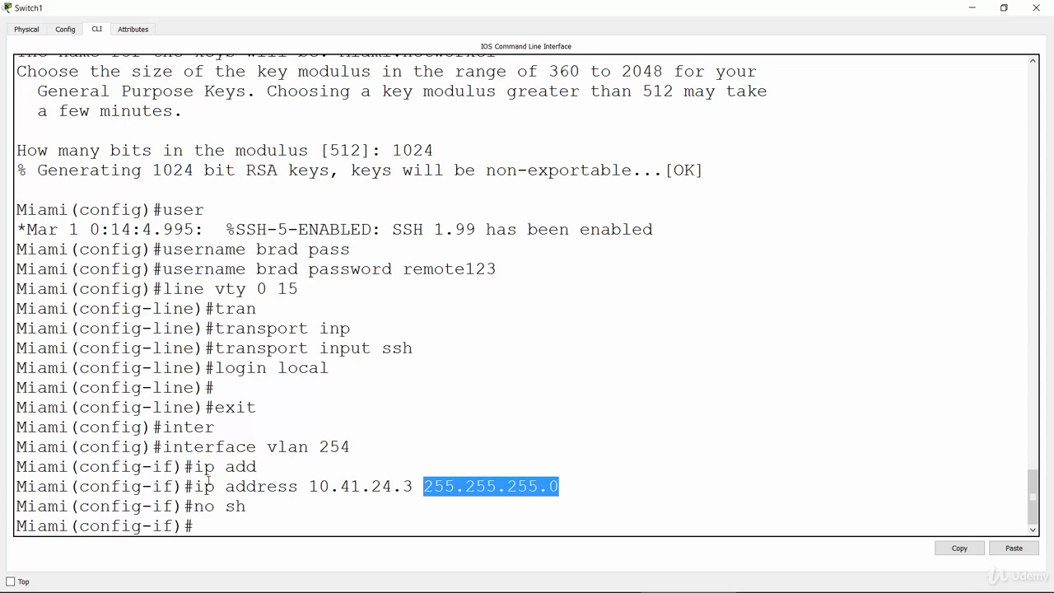
{"action": "left_click", "coordinate": [208, 484]}
Switch to the PowerPoint slide show, draw a check mark beside task 3 and an arrow pointing at task 4.
{"action": "key", "text": "alt+Tab"}
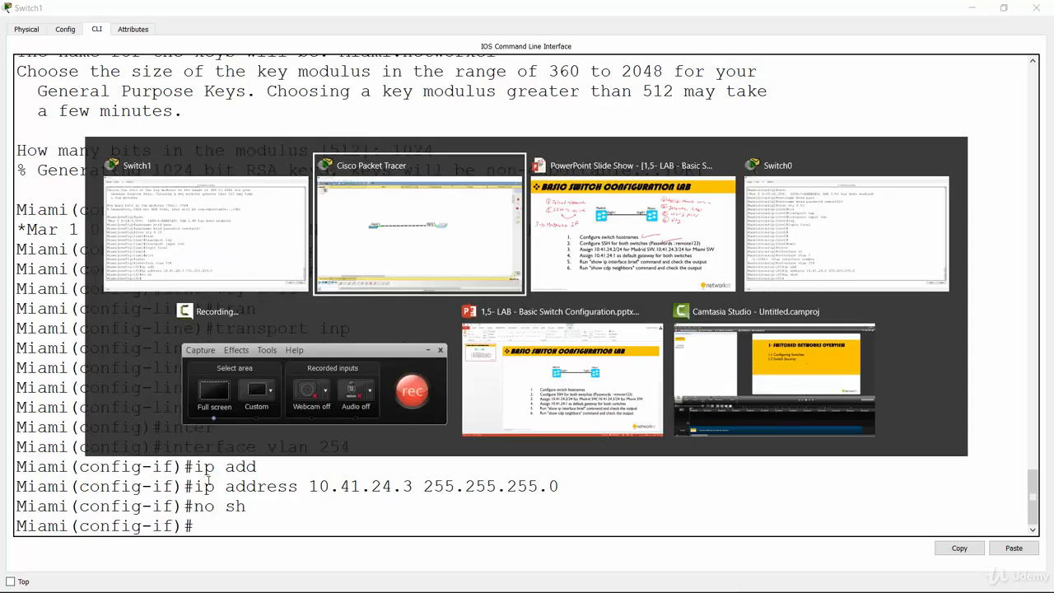
{"action": "left_click", "coordinate": [601, 289]}
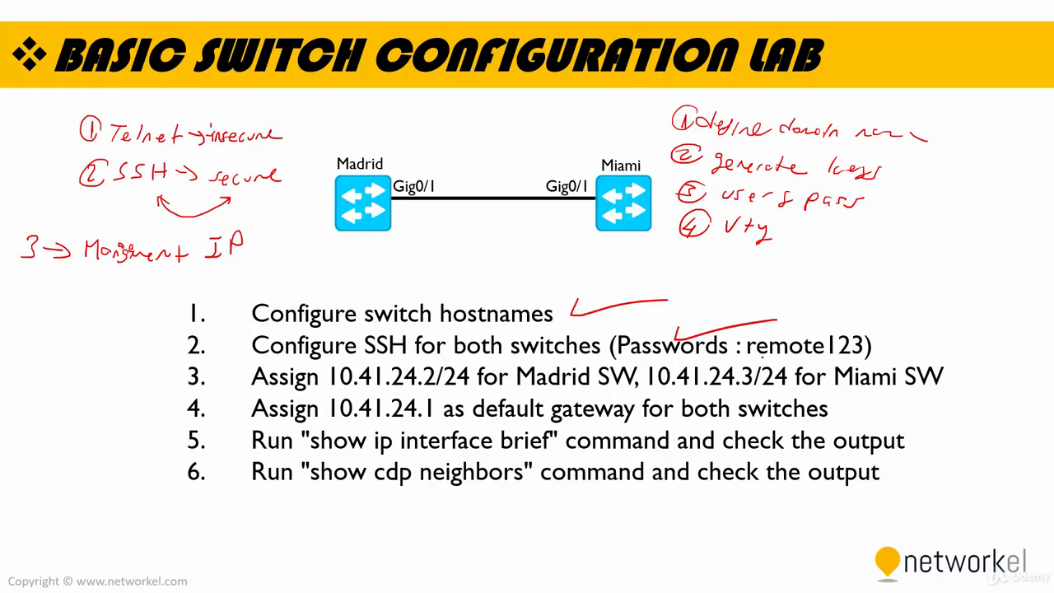
{"action": "left_click_drag", "start_coordinate": [907, 350], "coordinate": [995, 331]}
{"action": "left_click_drag", "start_coordinate": [168, 397], "coordinate": [167, 413]}
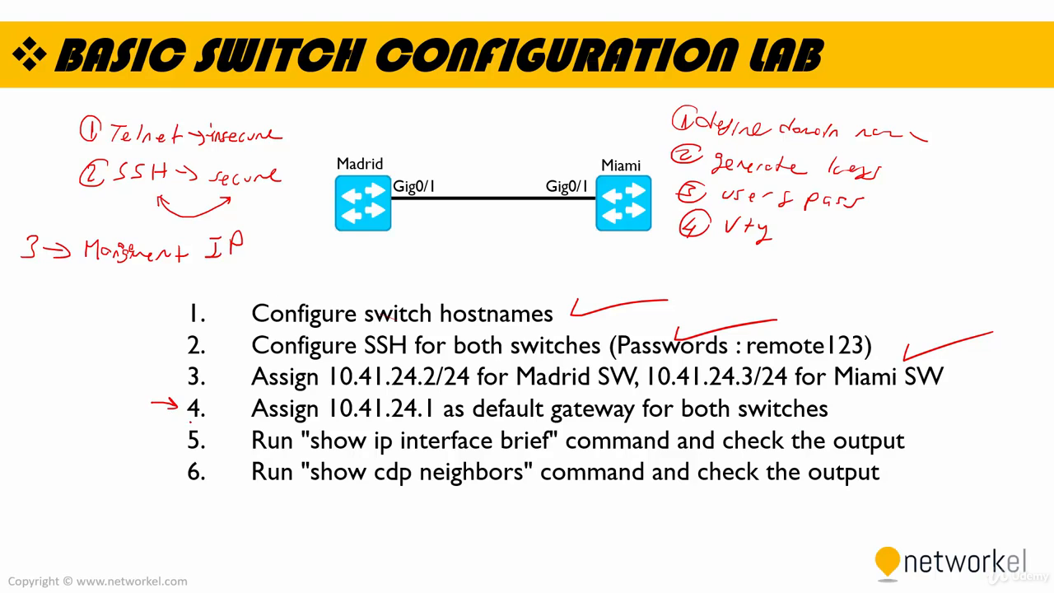
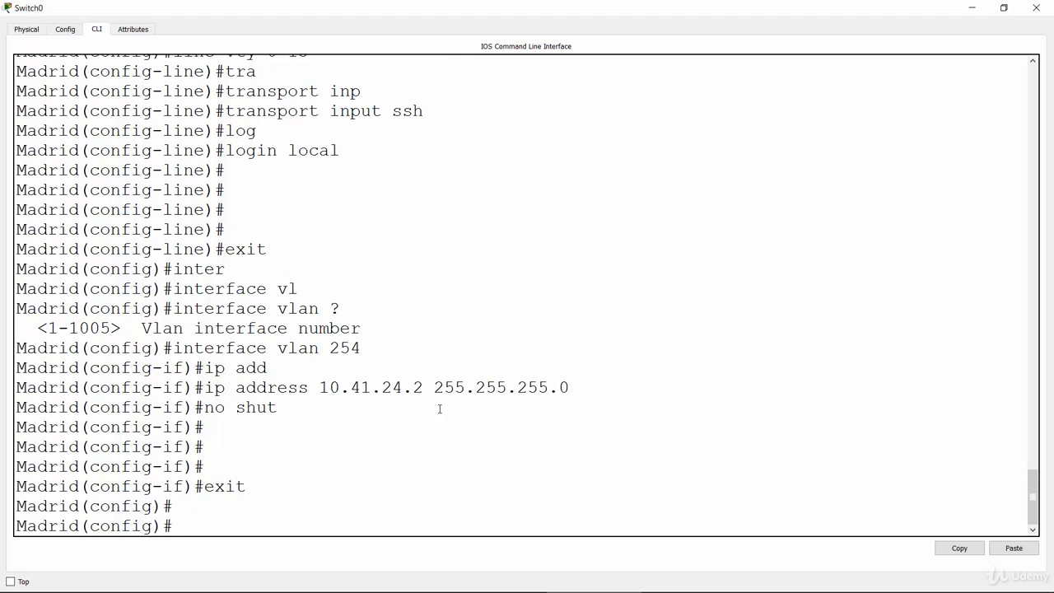
Set the Madrid switch's default gateway to 10.41.24.1 with ip default-gateway, checking the command's remaining options before running it.
{"action": "type", "text": "ip def"}
{"action": "type", "text": "a"}
{"action": "key", "text": "Tab"}
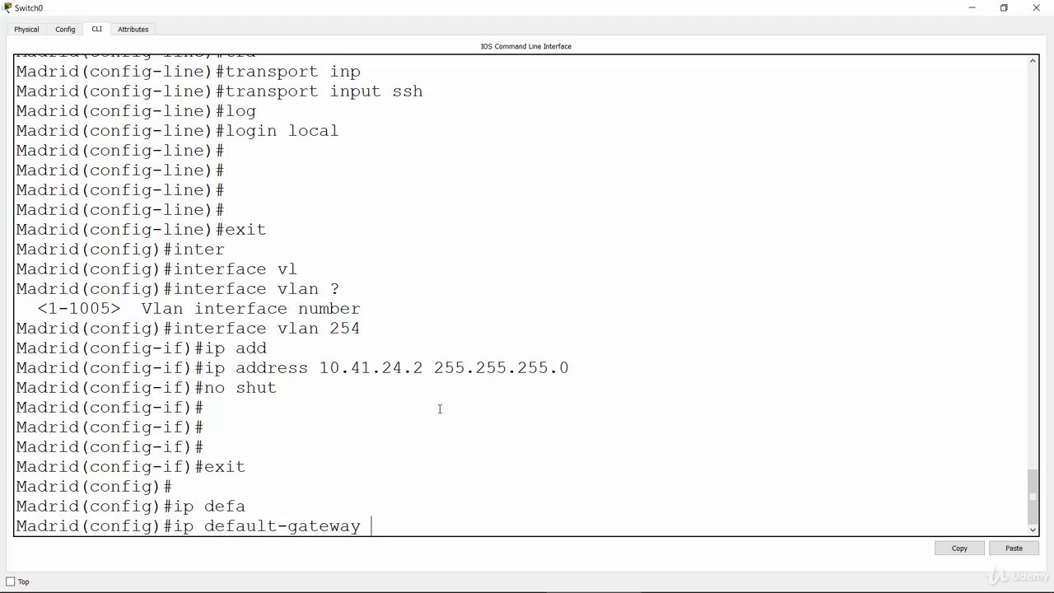
{"action": "type", "text": "10.41.24.1 ?"}
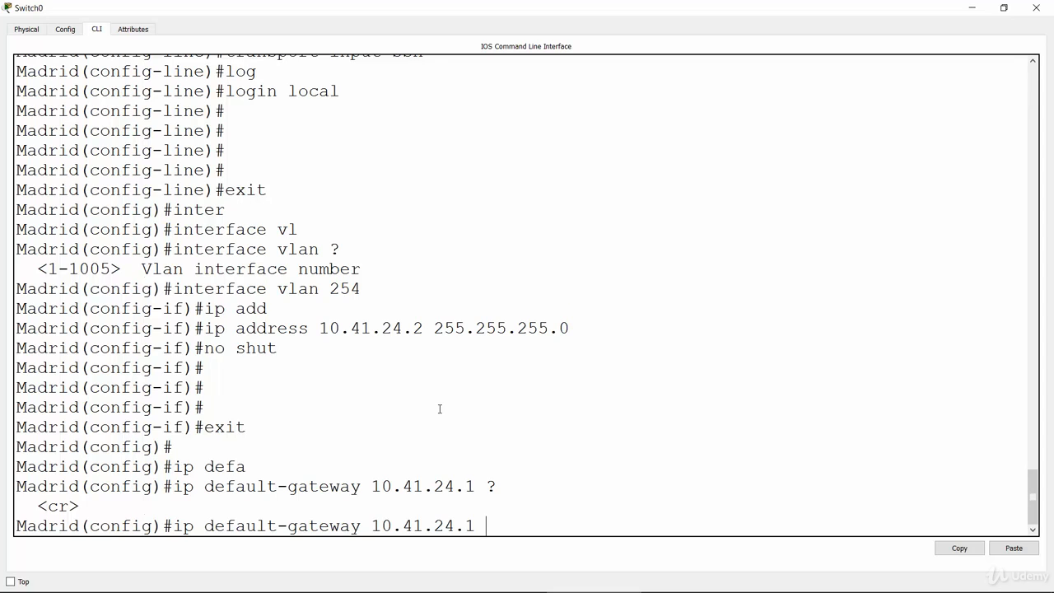
{"action": "key", "text": "Return"}
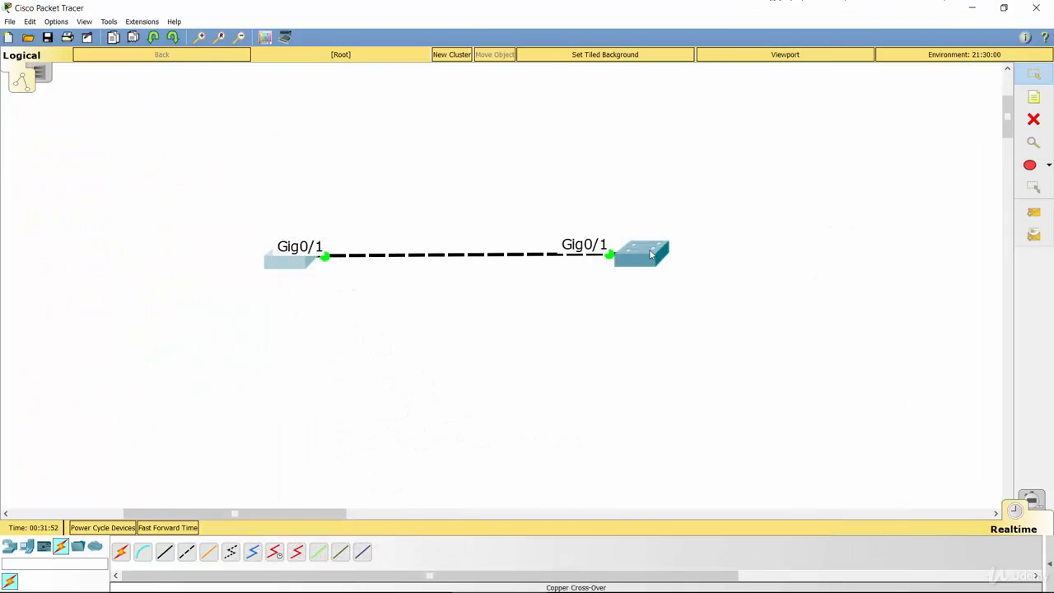
Bring up the Miami switch's command line at full size and leave VLAN 254 interface configuration mode.
{"action": "left_click", "coordinate": [635, 252]}
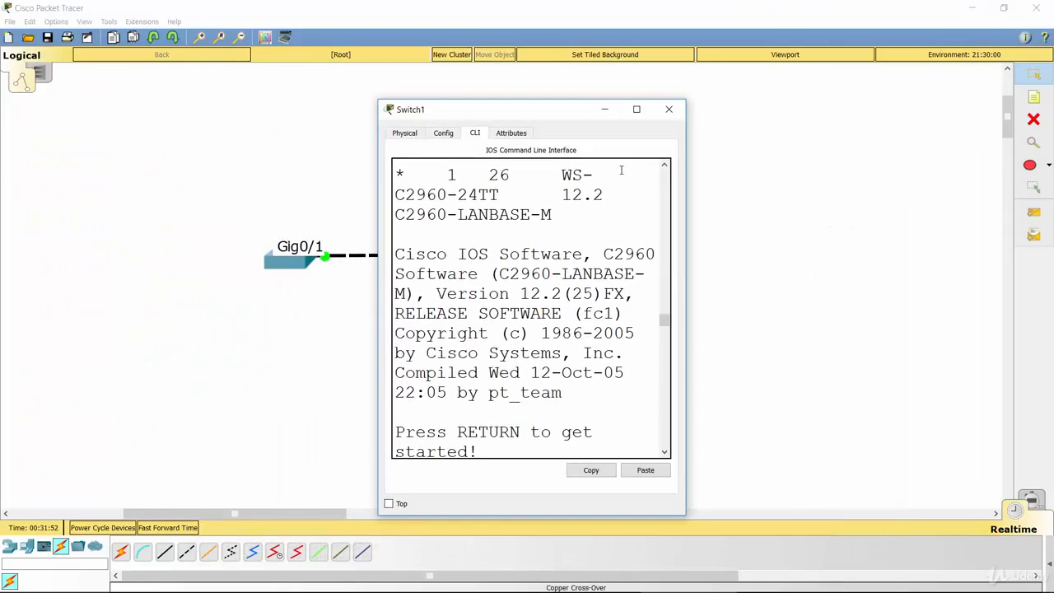
{"action": "left_click", "coordinate": [636, 109]}
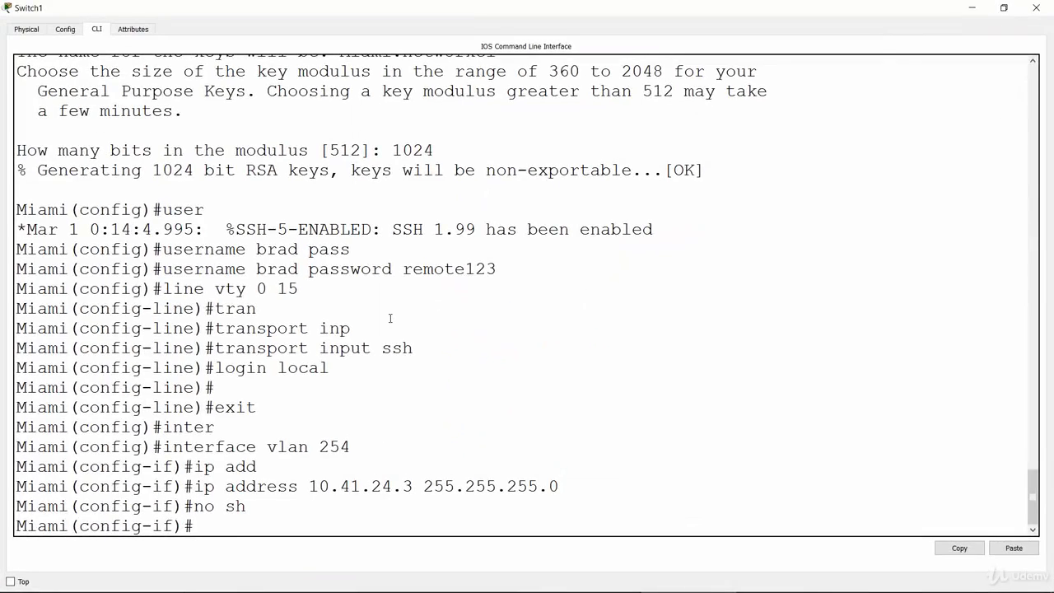
{"action": "type", "text": "exi"}
{"action": "key", "text": "Return"}
{"action": "key", "text": "Return"}
{"action": "key", "text": "Return"}
Set the Miami switch's default gateway to 10.41.24.1 with ip default-gateway.
{"action": "type", "text": "ip "}
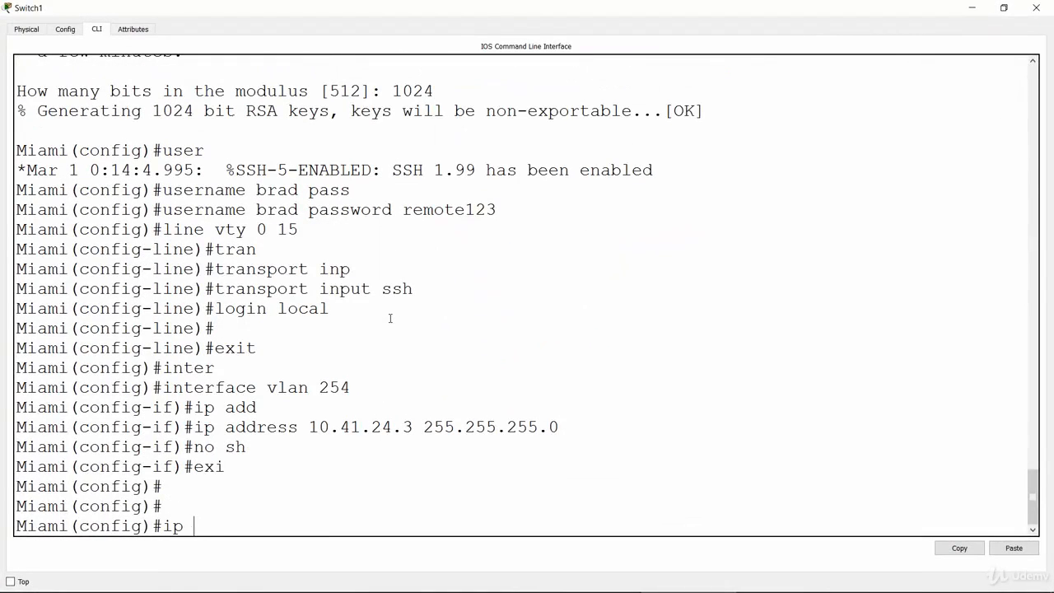
{"action": "type", "text": "def"}
{"action": "key", "text": "Tab"}
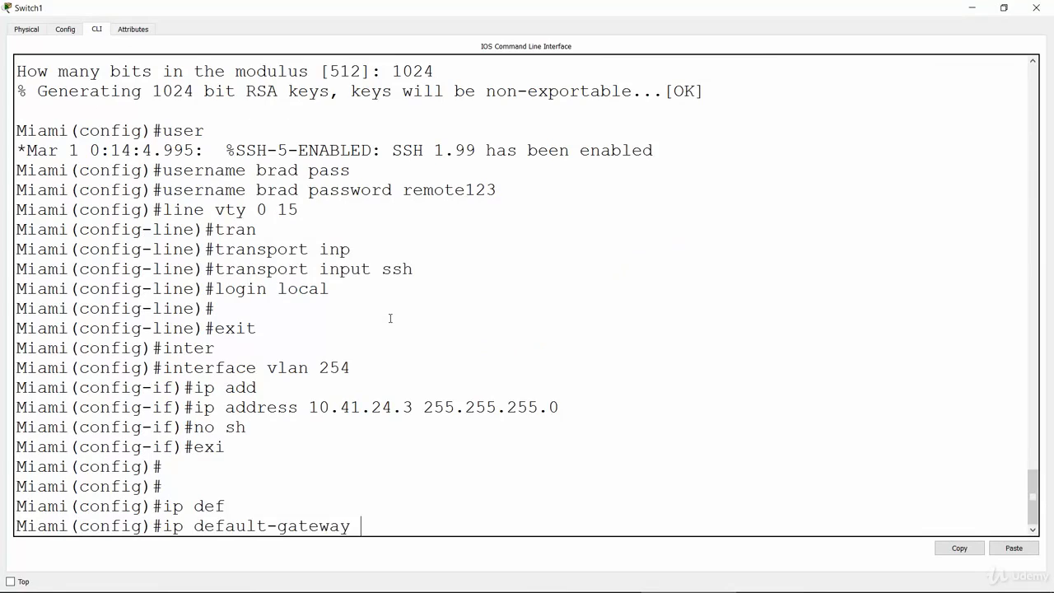
{"action": "type", "text": "10.41.24.1"}
{"action": "key", "text": "Return"}
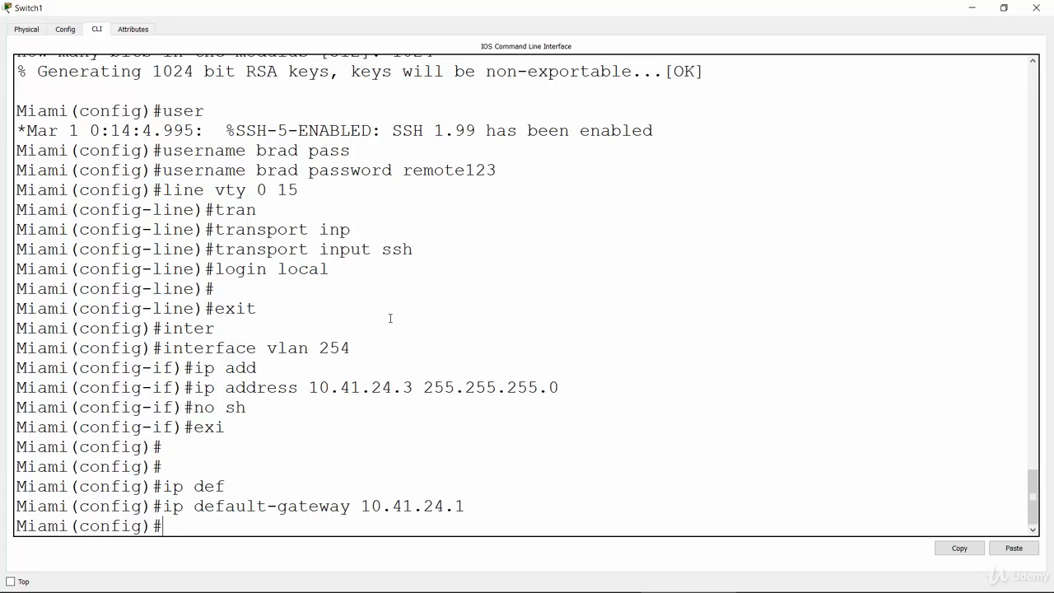
Switch to the PowerPoint slide show, check off task 4, draw arrows at tasks 5 and 6, and underline their show commands.
{"action": "key", "text": "alt+Tab"}
{"action": "left_click", "coordinate": [779, 251]}
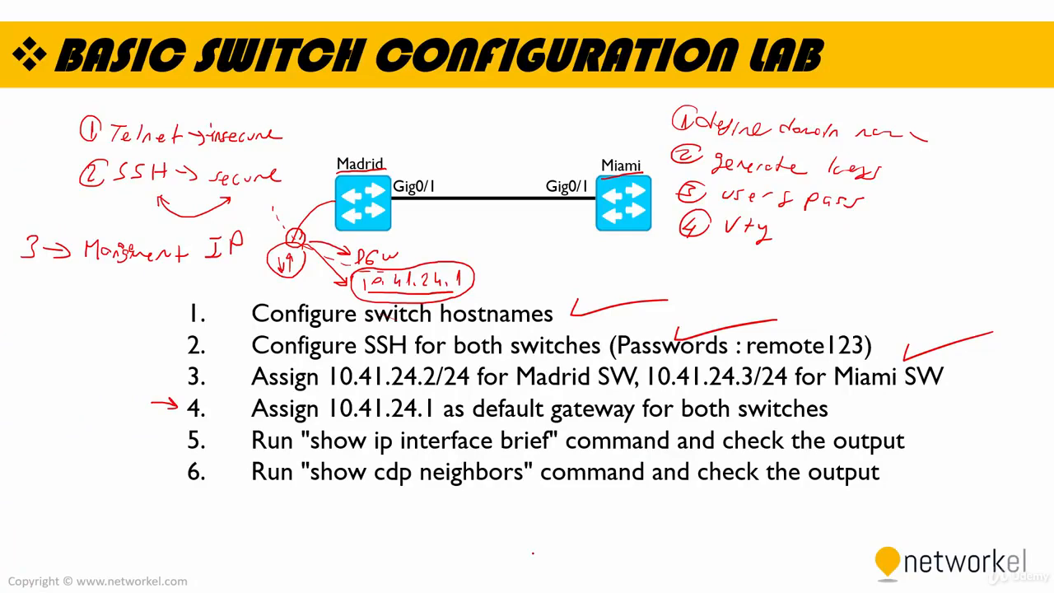
{"action": "left_click_drag", "start_coordinate": [841, 405], "coordinate": [894, 374]}
{"action": "mouse_move", "coordinate": [146, 442]}
{"action": "left_mouse_down"}
{"action": "mouse_move", "coordinate": [175, 441]}
{"action": "mouse_move", "coordinate": [177, 475]}
{"action": "left_mouse_up"}
{"action": "left_click_drag", "start_coordinate": [308, 451], "coordinate": [548, 436]}
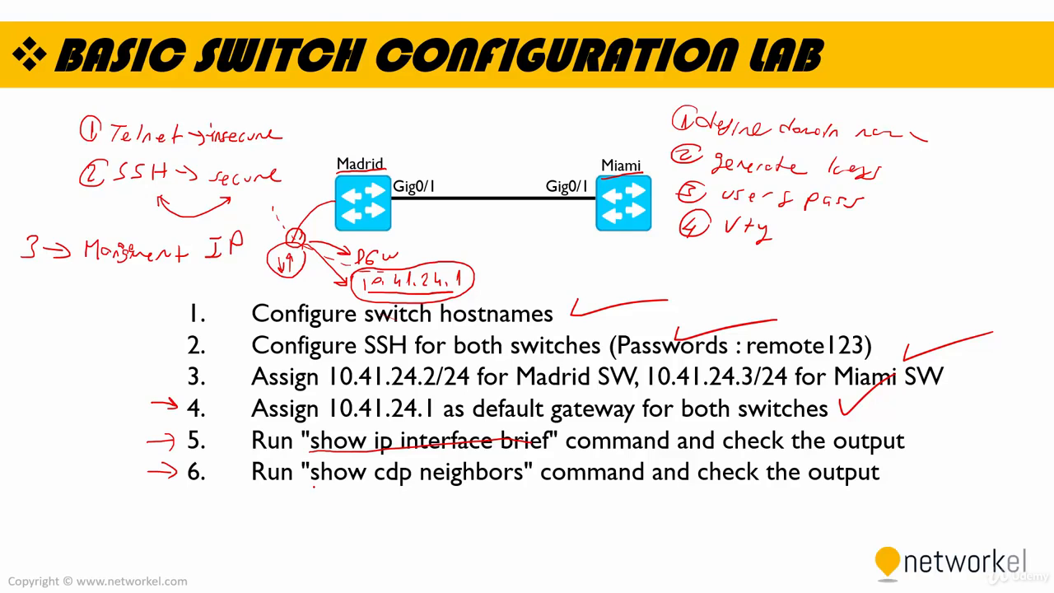
{"action": "left_click_drag", "start_coordinate": [312, 487], "coordinate": [497, 478]}
Switch to Cisco Packet Tracer, open the Madrid switch's command line at full size and return to privileged EXEC mode with end.
{"action": "key", "text": "alt+Tab"}
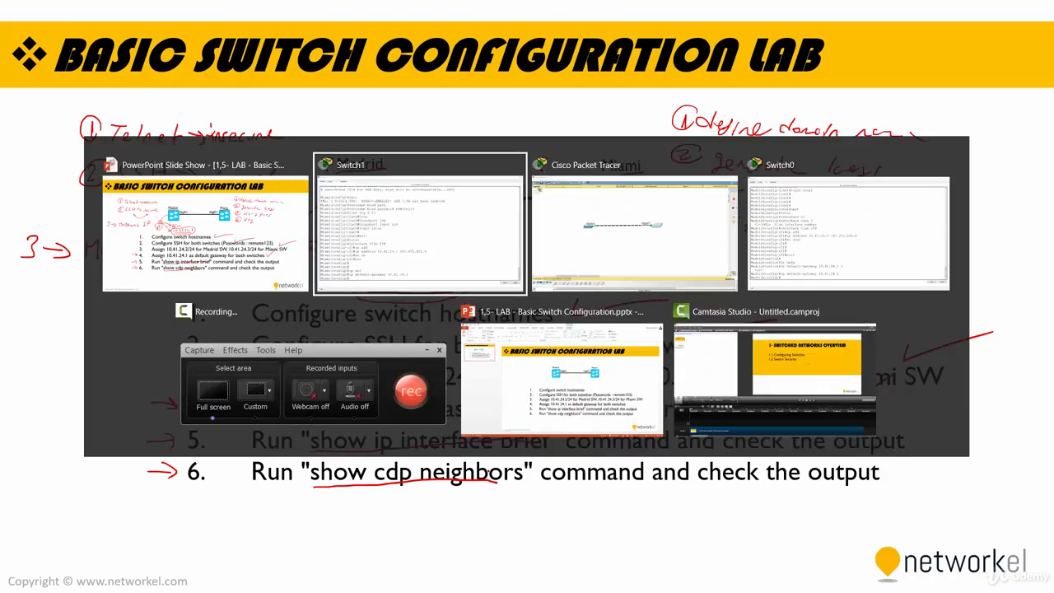
{"action": "left_click", "coordinate": [615, 247]}
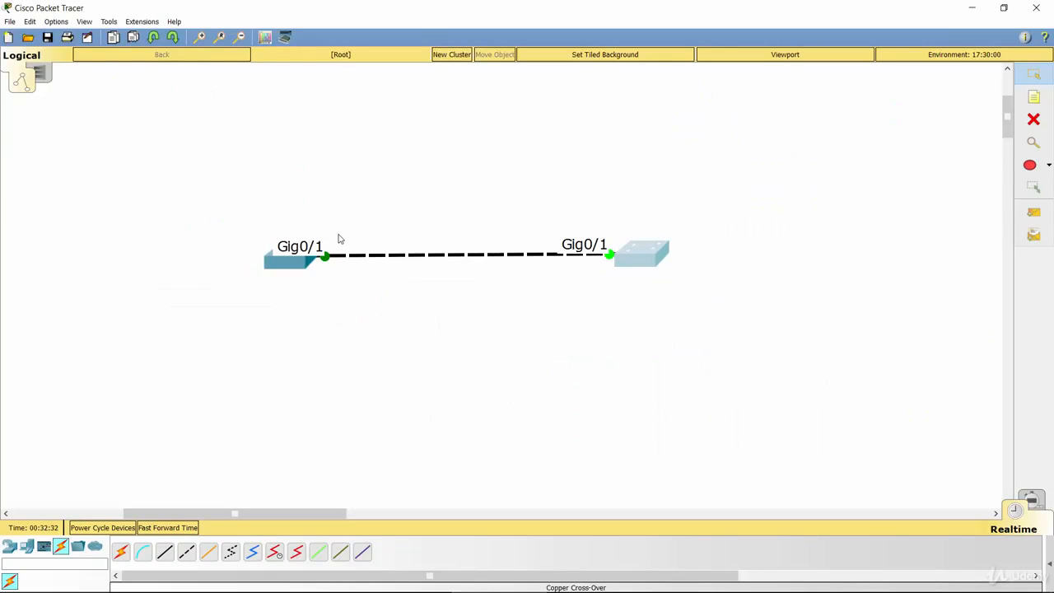
{"action": "left_click", "coordinate": [291, 260]}
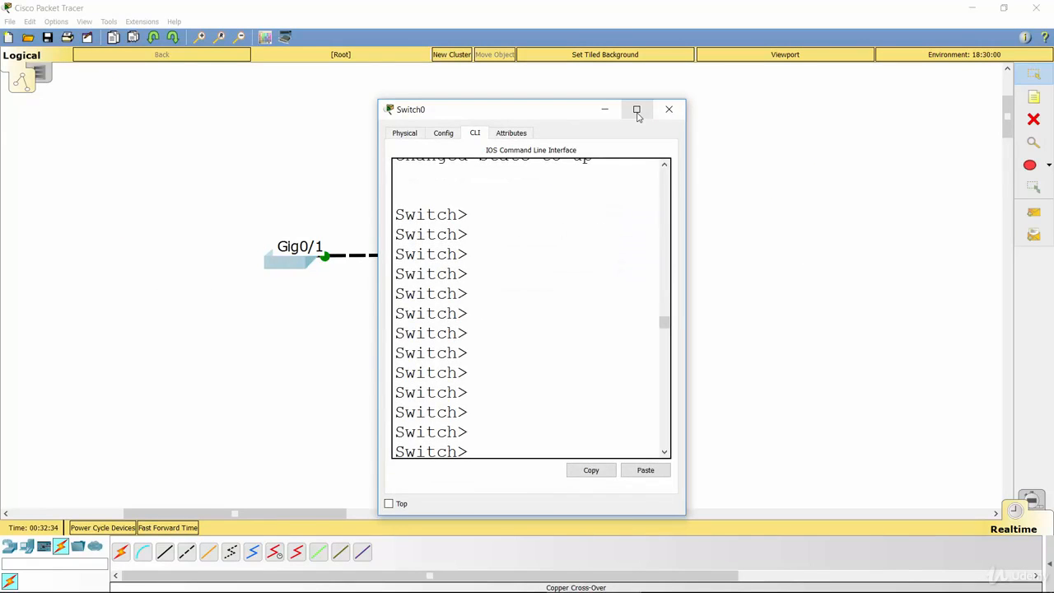
{"action": "left_click", "coordinate": [637, 109]}
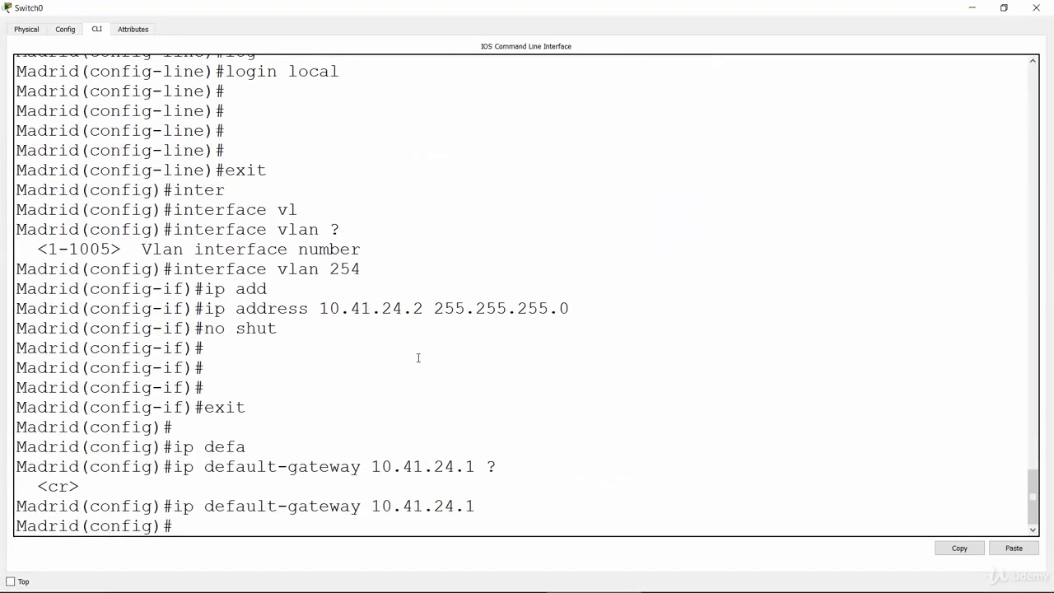
{"action": "key", "text": "Return"}
{"action": "key", "text": "Return"}
{"action": "key", "text": "Return"}
{"action": "key", "text": "Return"}
{"action": "key", "text": "Return"}
{"action": "key", "text": "Return"}
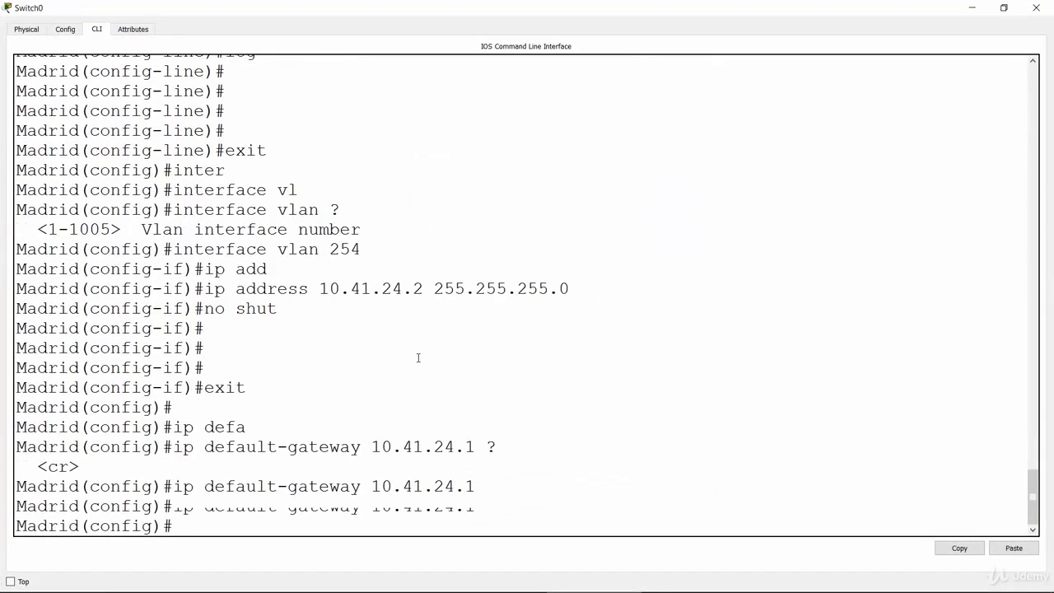
{"action": "type", "text": "e"}
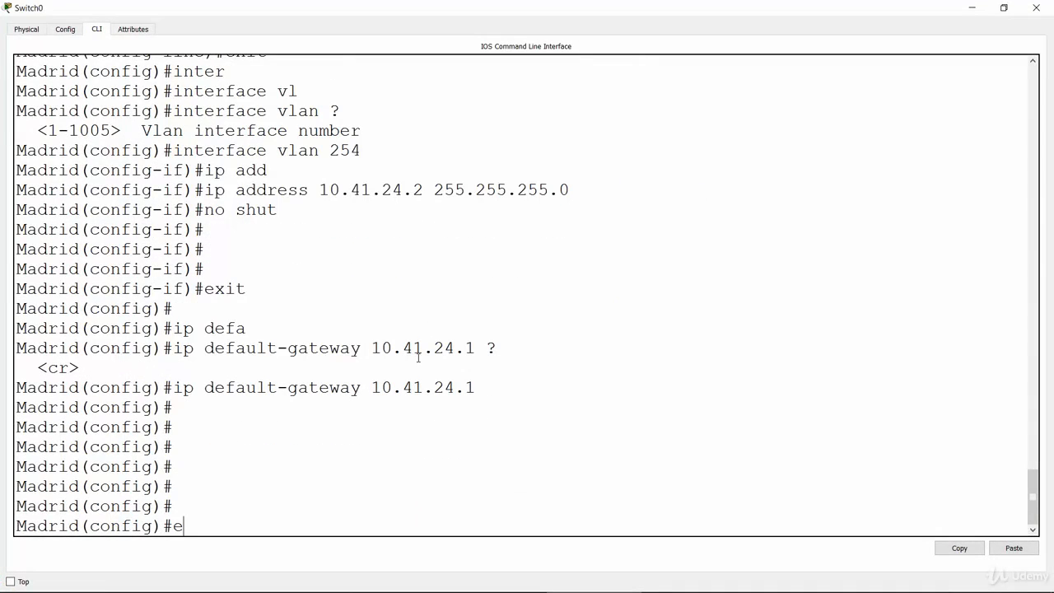
{"action": "type", "text": "nd"}
{"action": "key", "text": "Return"}
{"action": "key", "text": "Return"}
{"action": "key", "text": "Return"}
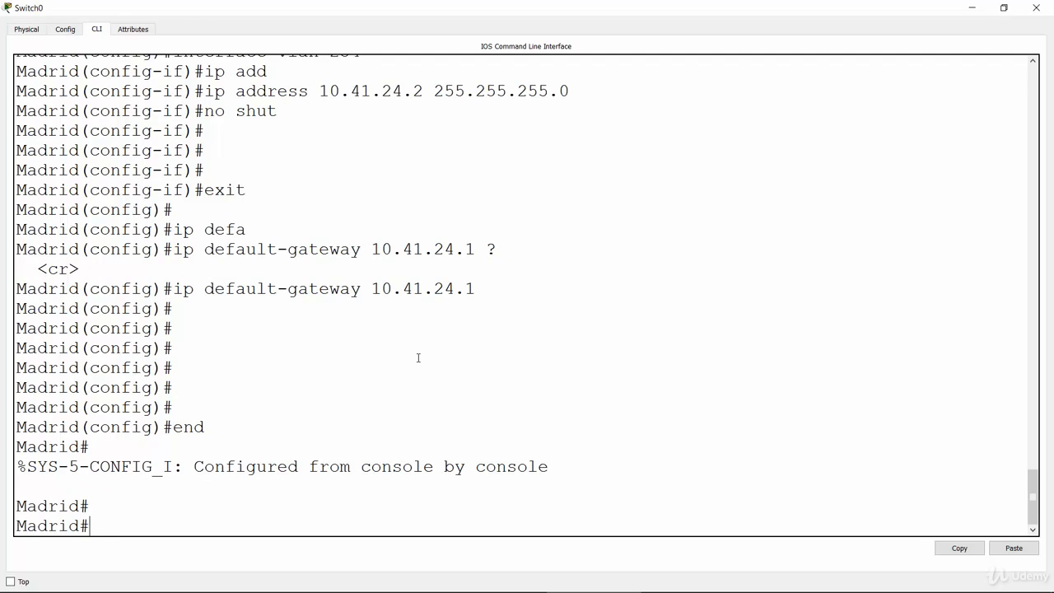
Run show ip interface brief on the Madrid switch.
{"action": "type", "text": "sho"}
{"action": "key", "text": "Tab"}
{"action": "type", "text": "ip inte"}
{"action": "type", "text": "r"}
{"action": "key", "text": "Tab"}
{"action": "type", "text": "bri"}
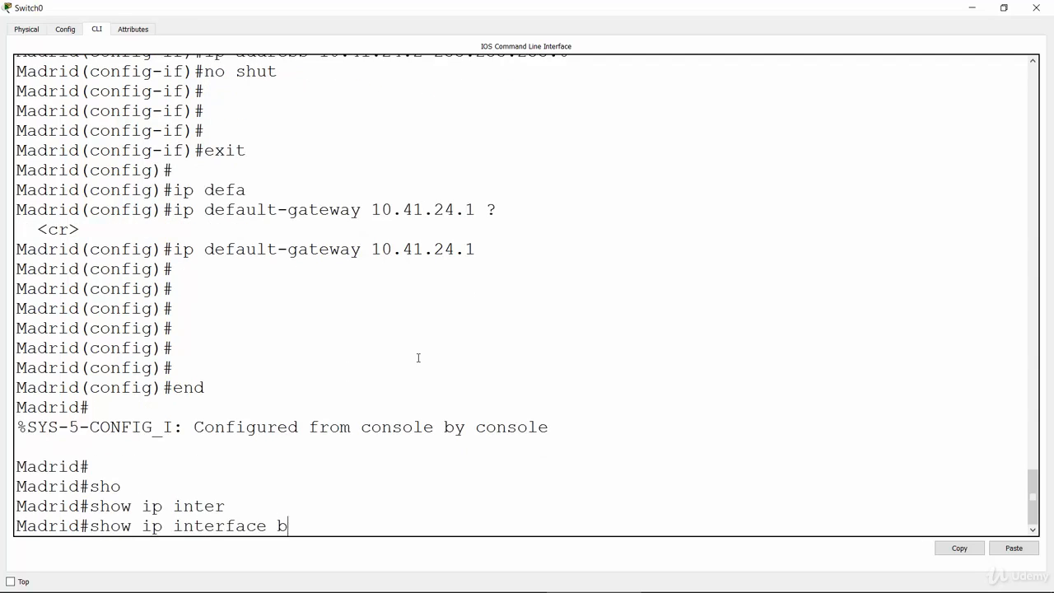
{"action": "key", "text": "Tab"}
{"action": "key", "text": "Return"}
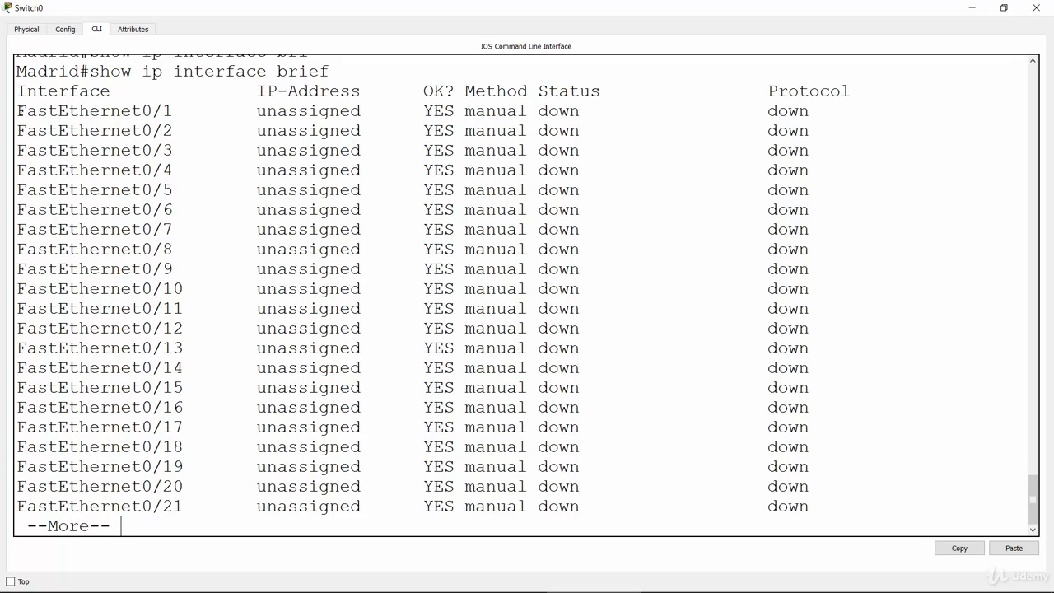
Page through the whole interface listing, examining the FastEthernet0/1 and Vlan254 entries and their IP address column.
{"action": "left_click_drag", "start_coordinate": [17, 111], "coordinate": [163, 112]}
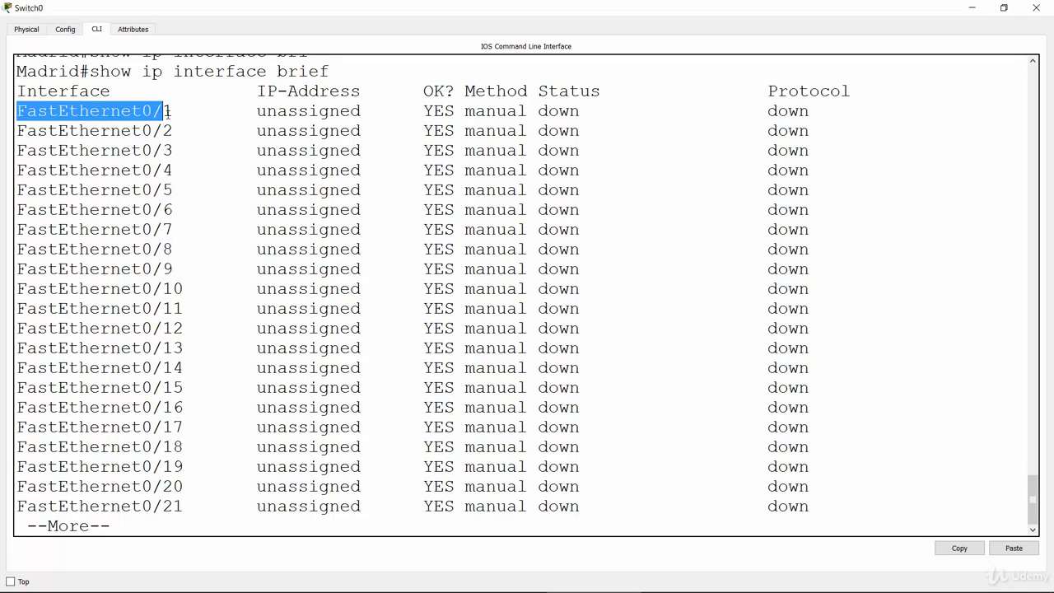
{"action": "left_click_drag", "start_coordinate": [257, 111], "coordinate": [362, 121]}
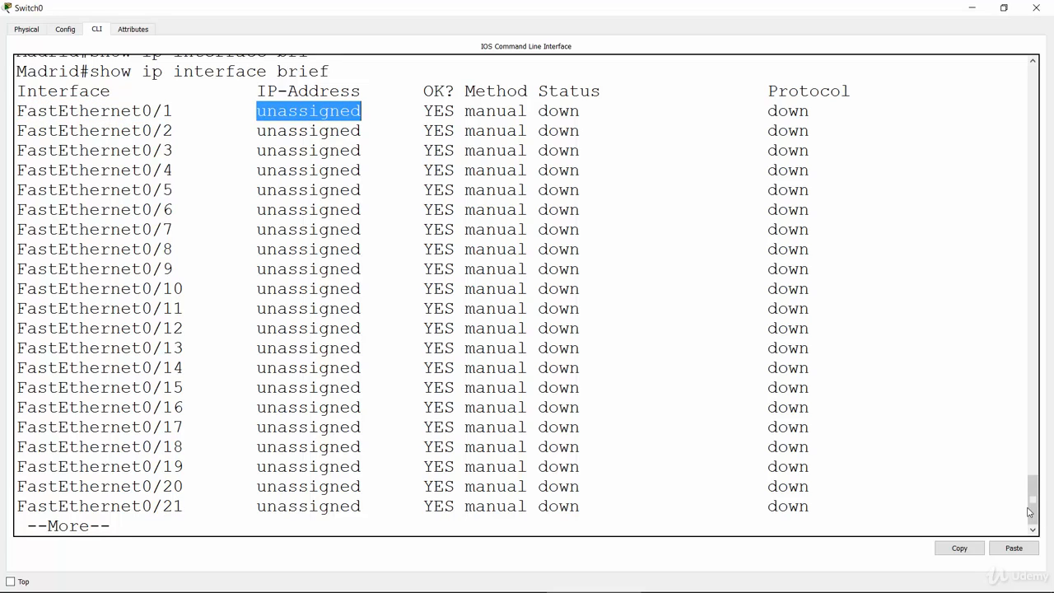
{"action": "left_click", "coordinate": [940, 504]}
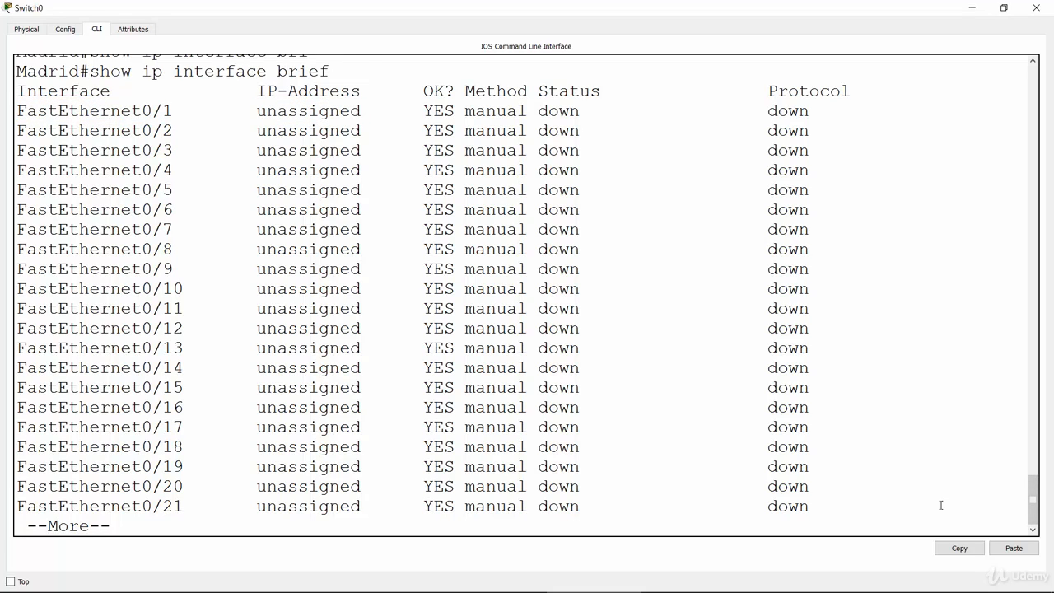
{"action": "key", "text": "Return"}
{"action": "key", "text": "Return"}
{"action": "key", "text": "Return"}
{"action": "key", "text": "Return"}
{"action": "key", "text": "Return"}
{"action": "key", "text": "Return"}
{"action": "key", "text": "Return"}
{"action": "key", "text": "Return"}
{"action": "key", "text": "Return"}
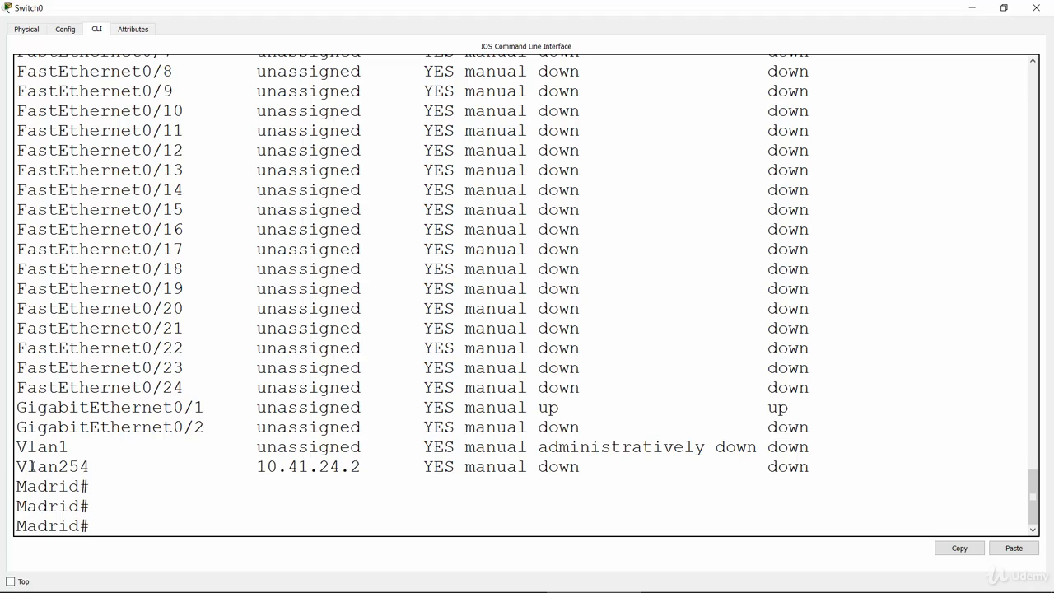
{"action": "left_click_drag", "start_coordinate": [16, 466], "coordinate": [93, 472]}
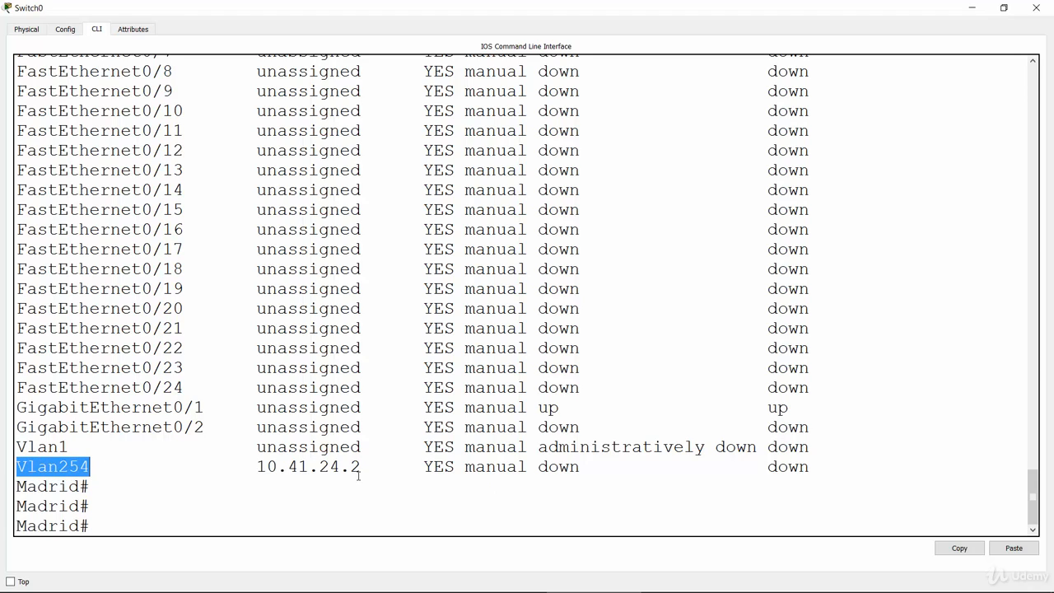
{"action": "left_click_drag", "start_coordinate": [361, 468], "coordinate": [257, 466]}
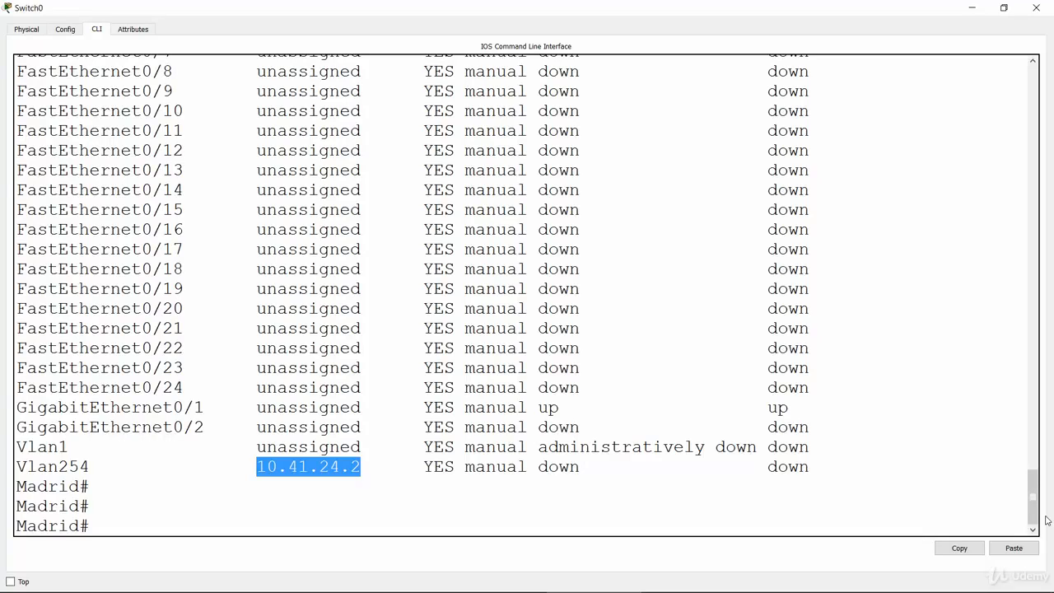
{"action": "mouse_move", "coordinate": [1033, 496]}
{"action": "left_mouse_down"}
{"action": "mouse_move", "coordinate": [1029, 467]}
{"action": "mouse_move", "coordinate": [1033, 501]}
{"action": "left_mouse_up"}
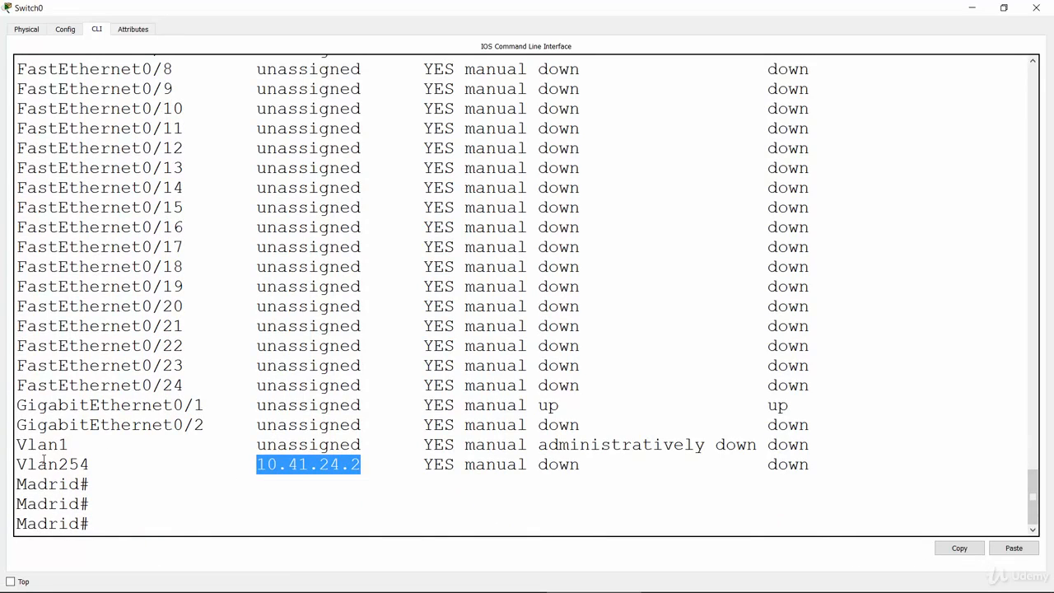
Run show cdp neighbors on the Madrid switch from a fresh prompt.
{"action": "left_click", "coordinate": [135, 529]}
{"action": "key", "text": "Return"}
{"action": "key", "text": "Return"}
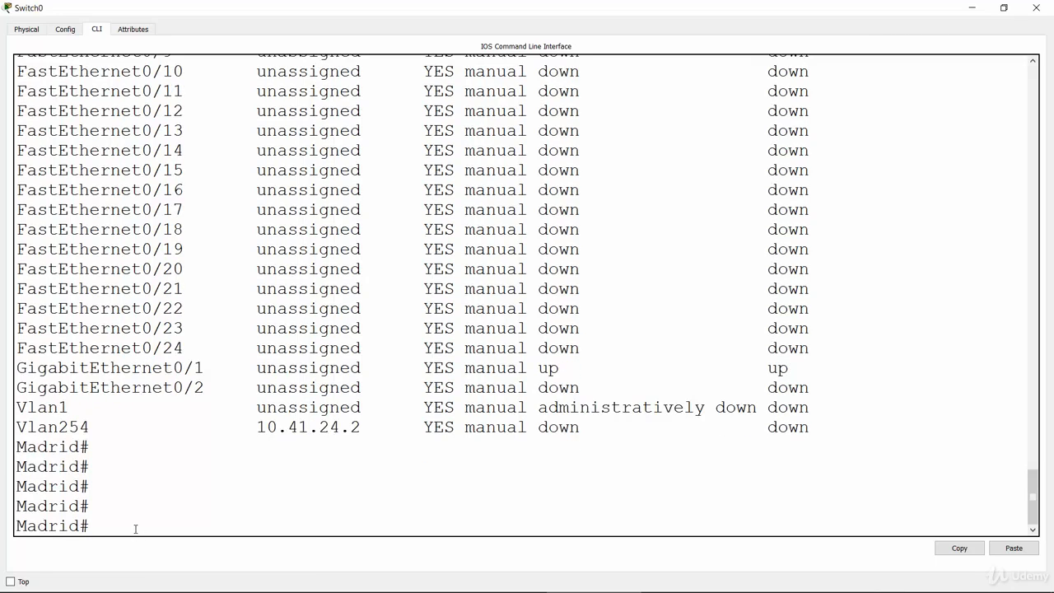
{"action": "type", "text": "sho"}
{"action": "key", "text": "Tab"}
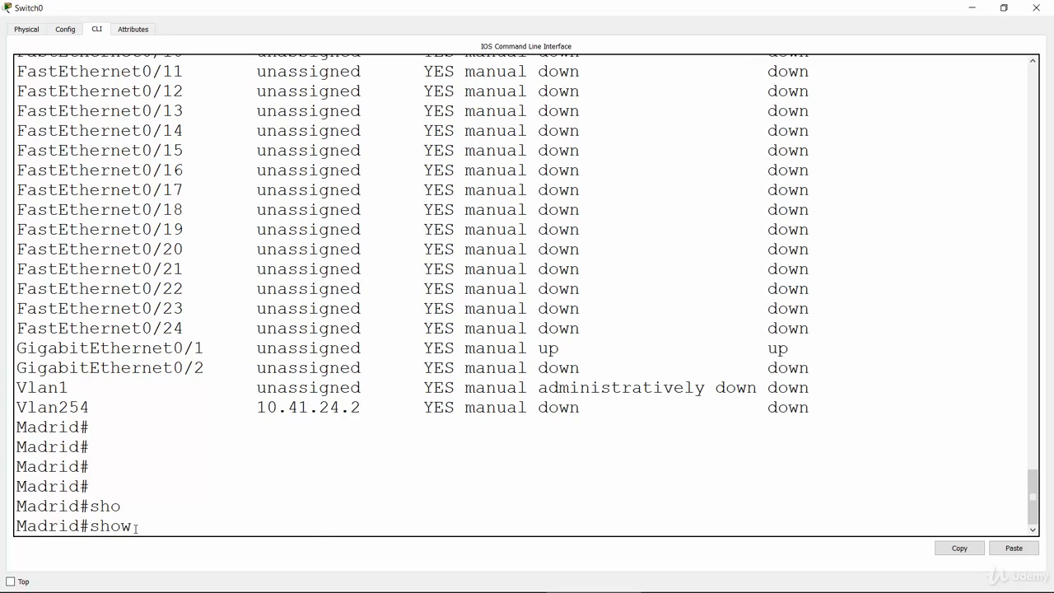
{"action": "type", "text": "cdp nei"}
{"action": "key", "text": "Tab"}
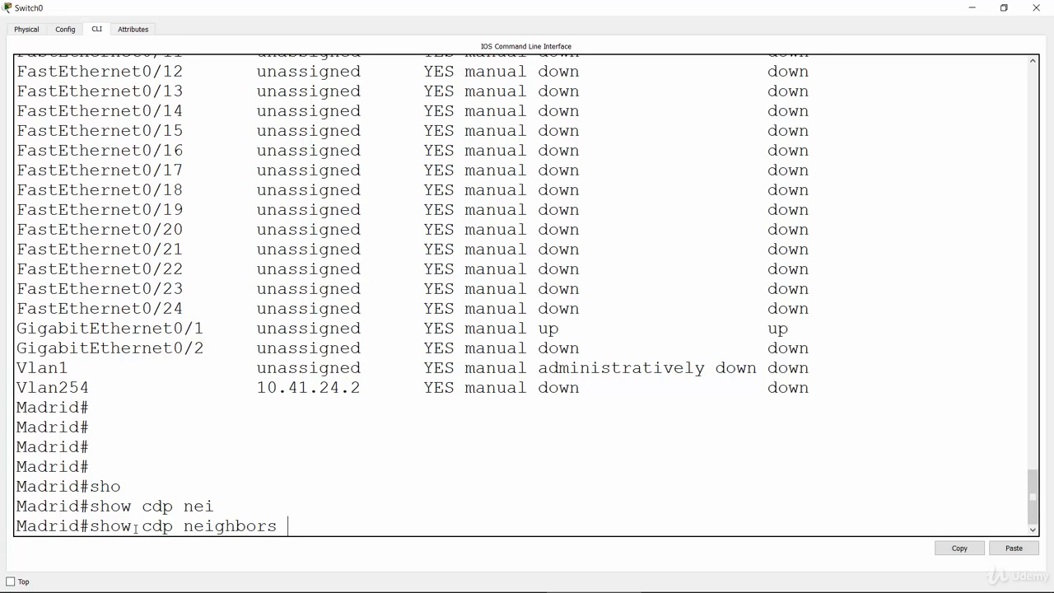
{"action": "key", "text": "Return"}
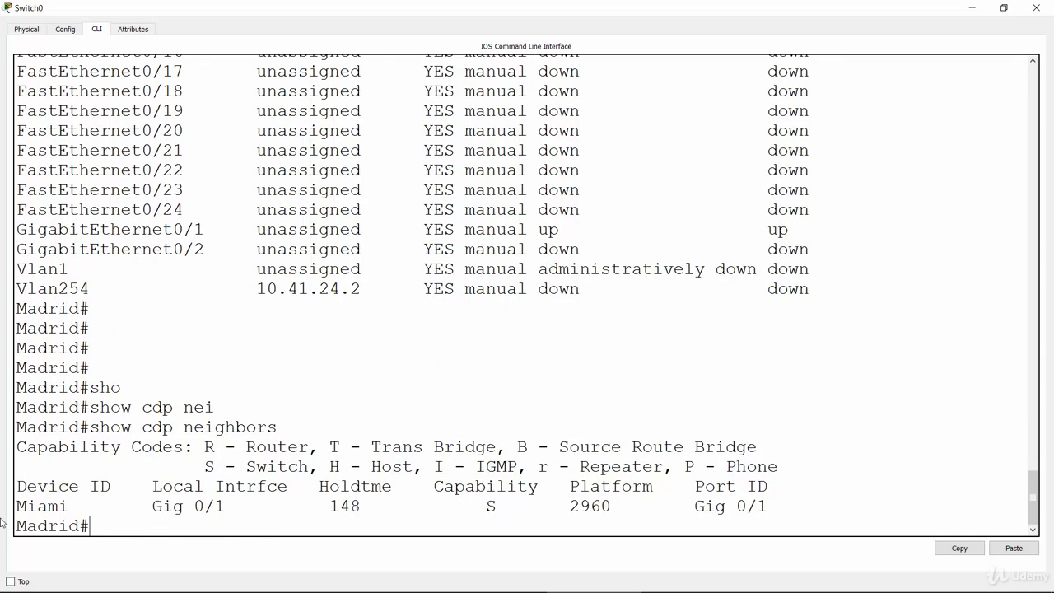
Examine the Miami neighbor entry in the CDP output: device ID, local interface, port ID and platform.
{"action": "left_click_drag", "start_coordinate": [18, 506], "coordinate": [70, 506]}
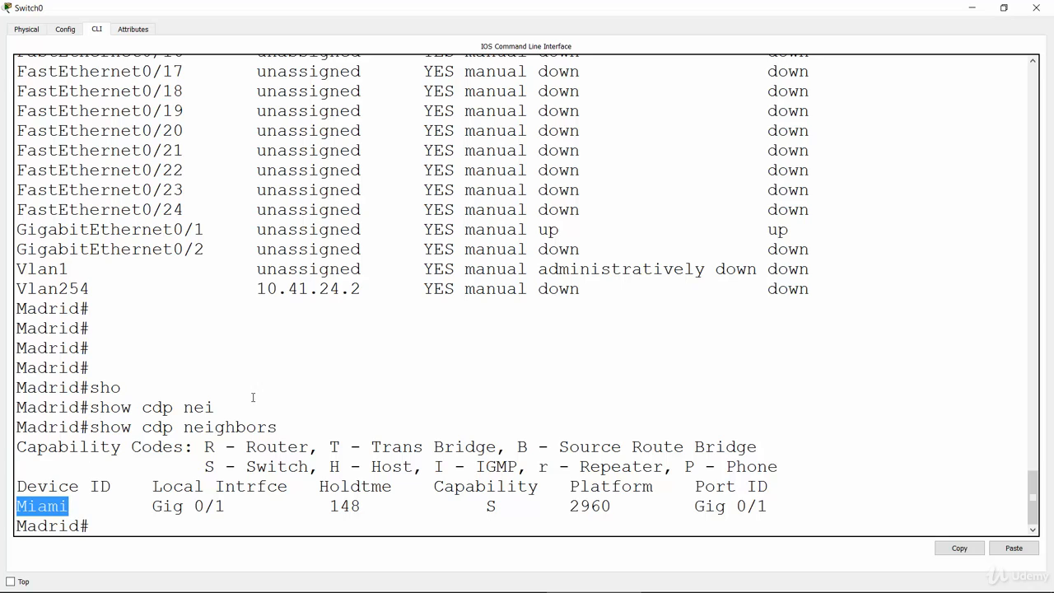
{"action": "left_click", "coordinate": [26, 505]}
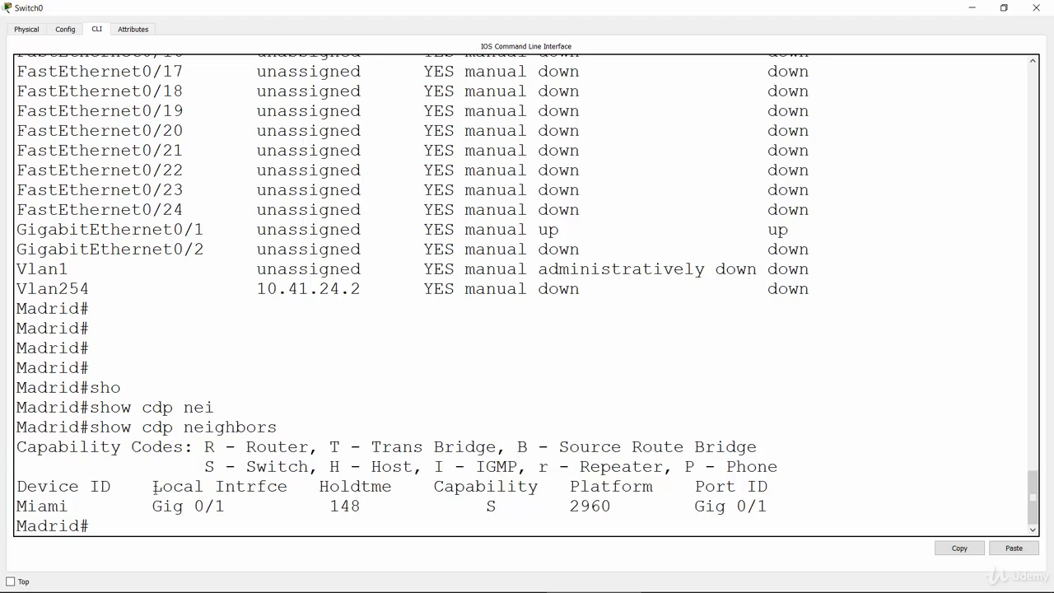
{"action": "left_click_drag", "start_coordinate": [154, 487], "coordinate": [289, 486]}
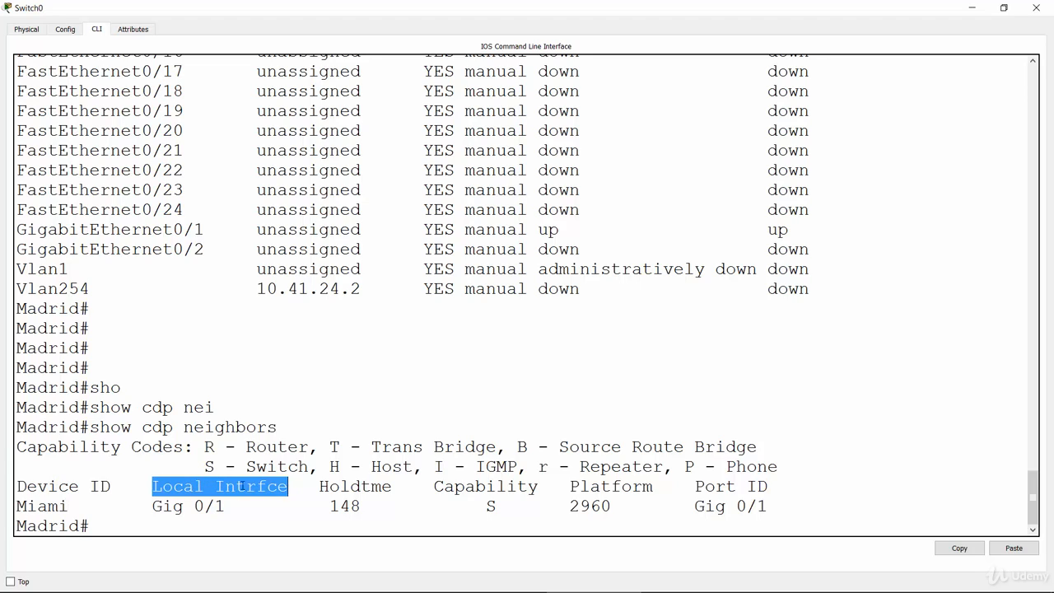
{"action": "left_click", "coordinate": [152, 505]}
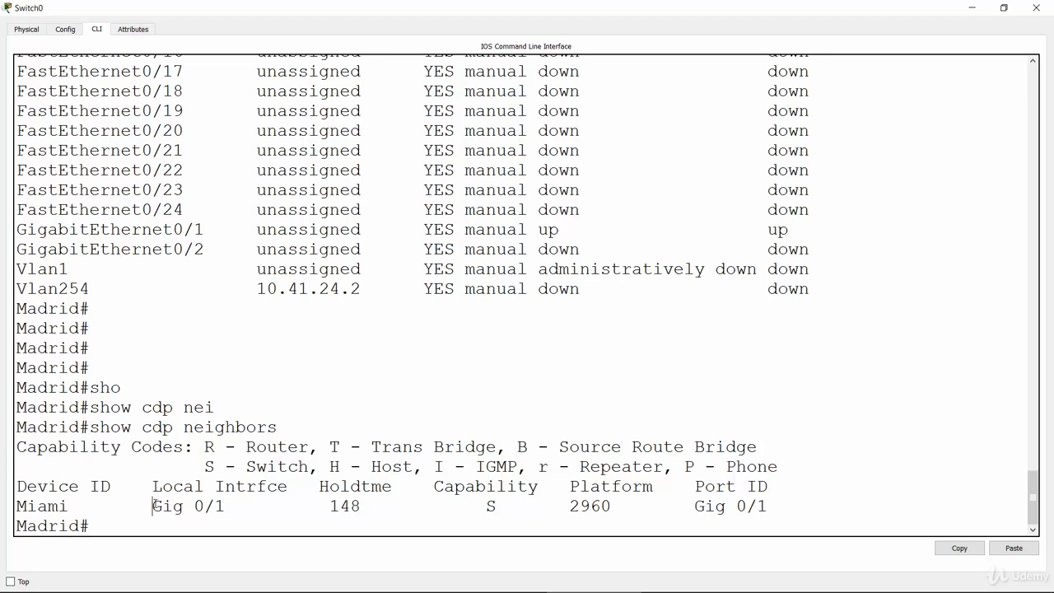
{"action": "left_click_drag", "start_coordinate": [152, 505], "coordinate": [228, 510]}
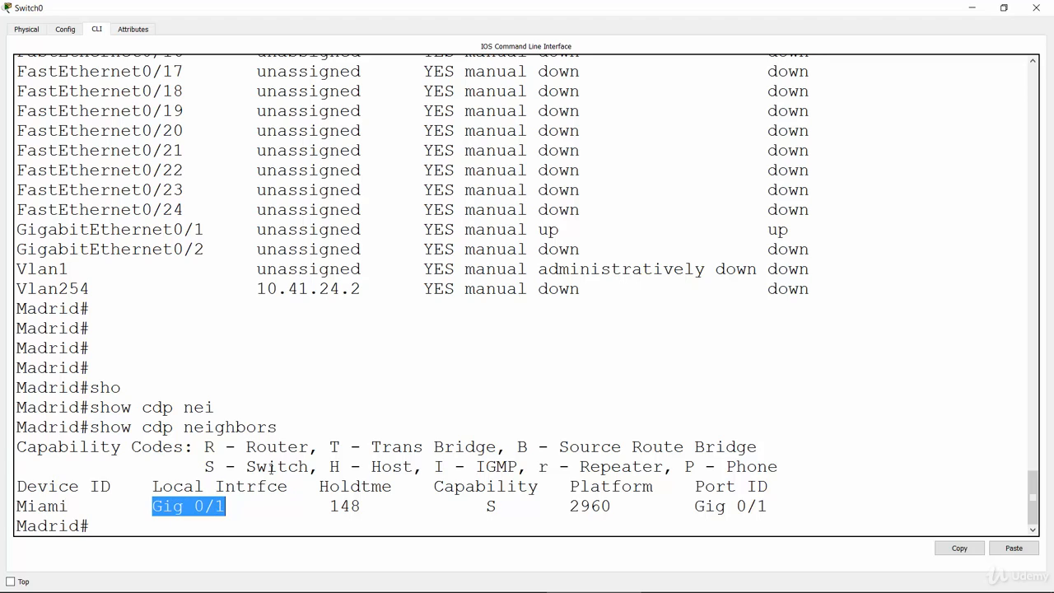
{"action": "left_click", "coordinate": [698, 487]}
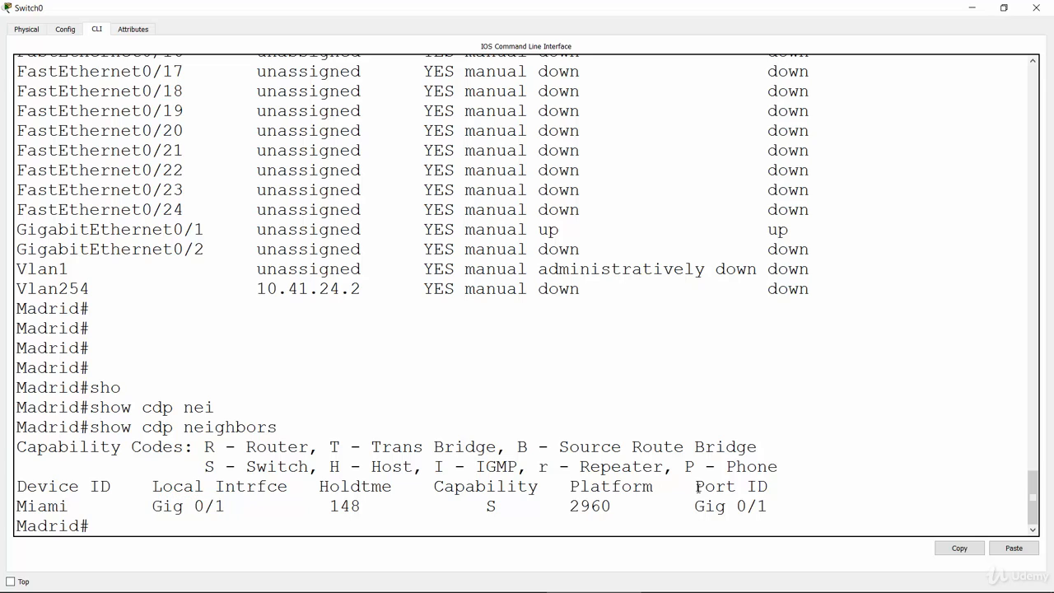
{"action": "left_click_drag", "start_coordinate": [697, 487], "coordinate": [768, 487]}
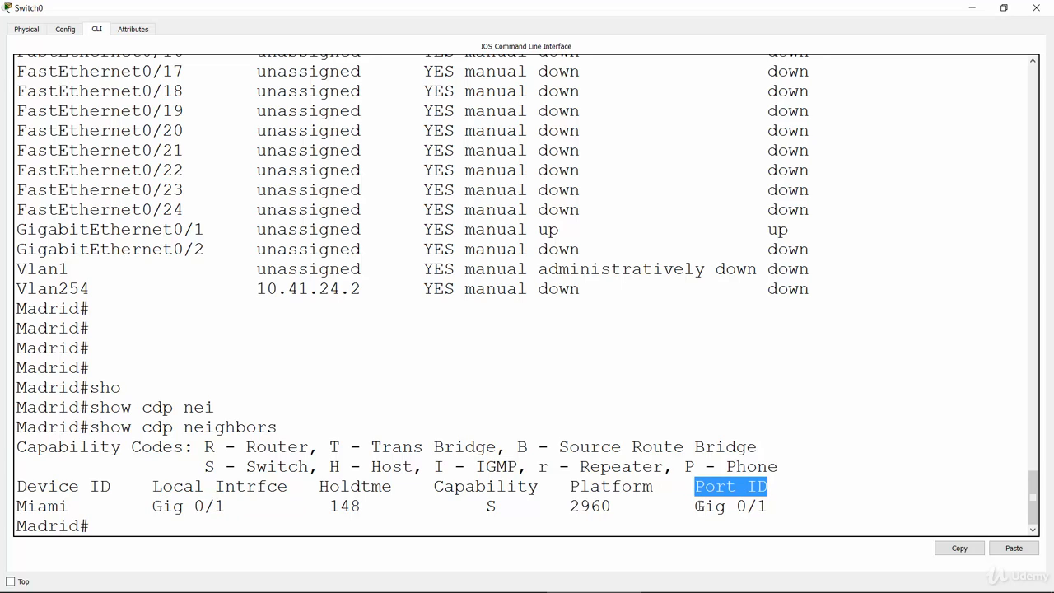
{"action": "left_click_drag", "start_coordinate": [698, 506], "coordinate": [708, 506]}
{"action": "left_click_drag", "start_coordinate": [735, 506], "coordinate": [770, 506]}
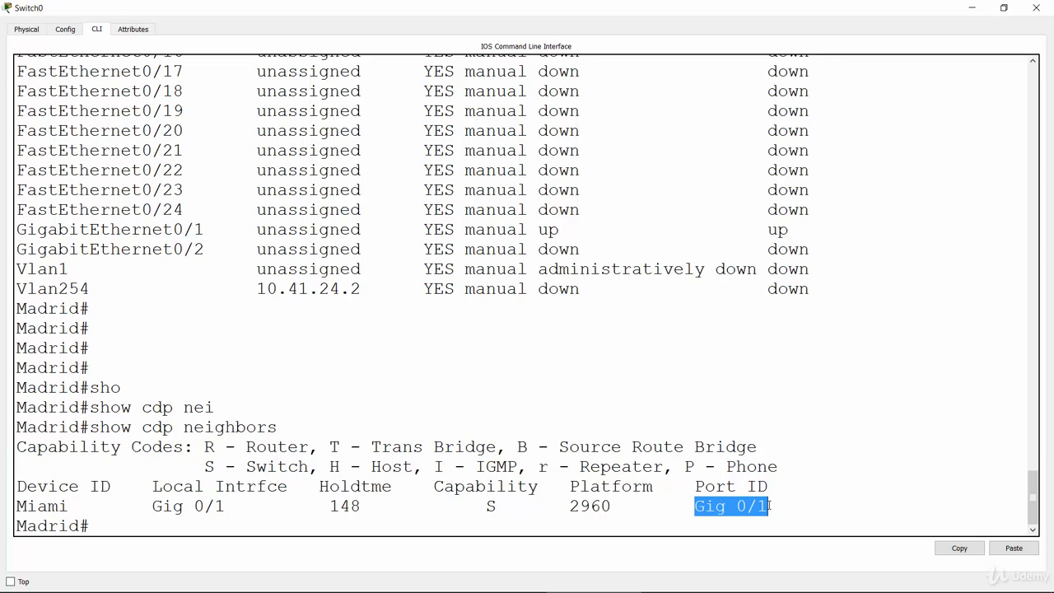
{"action": "double_click", "coordinate": [582, 506]}
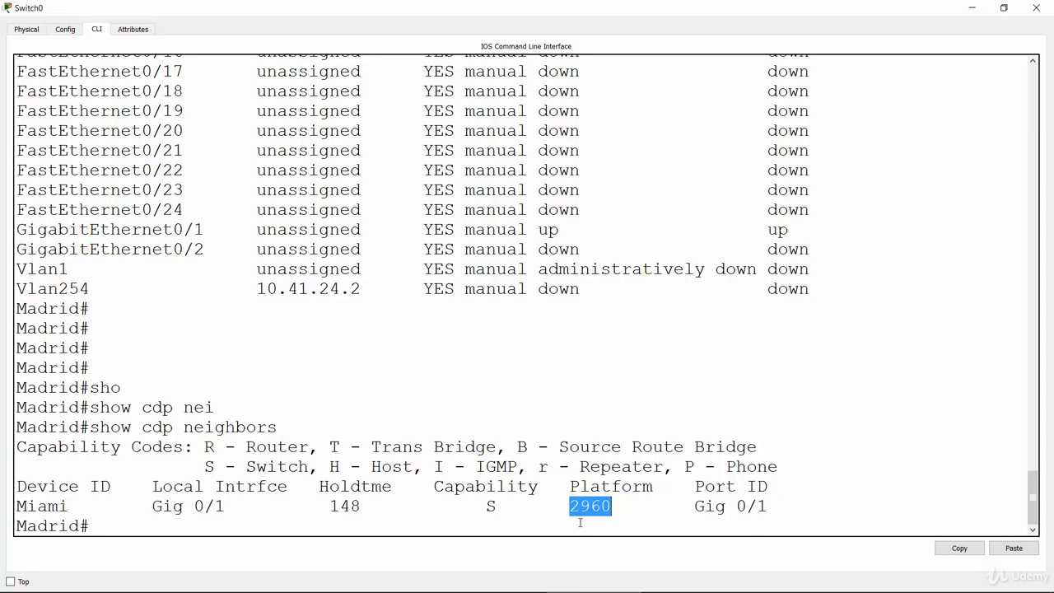